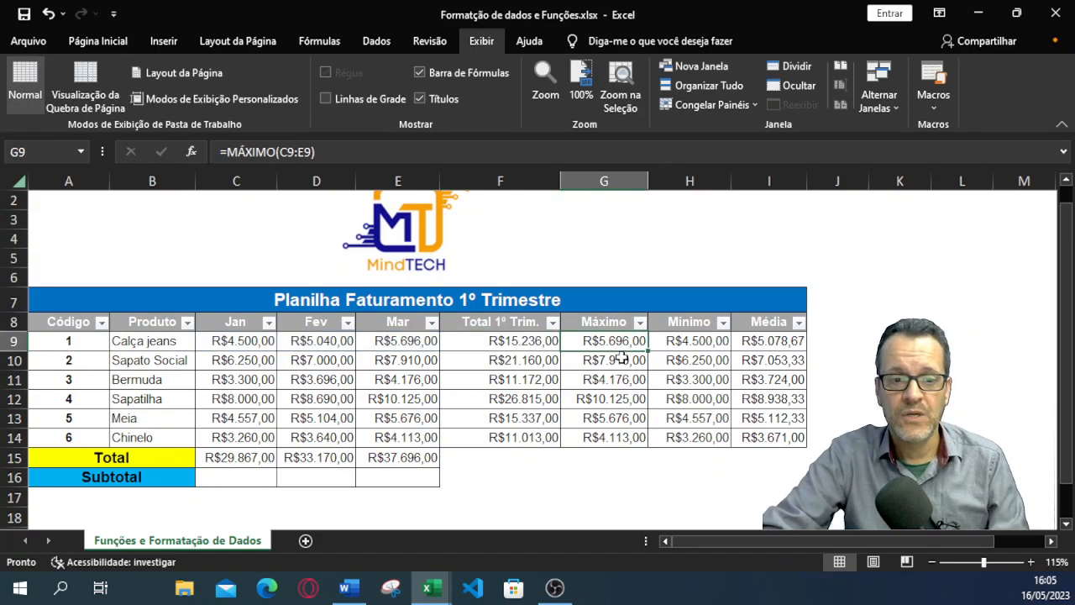
Step: Inspect the Máximo, Mínimo and Média formulas in the Calça jeans row, cells G9, H9 and I9
double_click(702, 328)
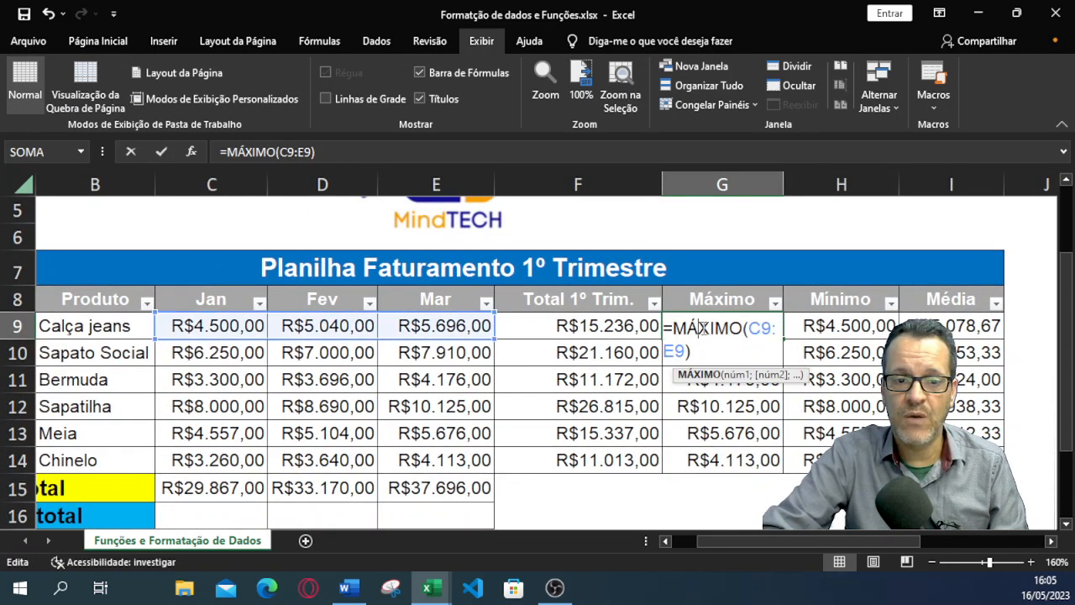
double_click(850, 325)
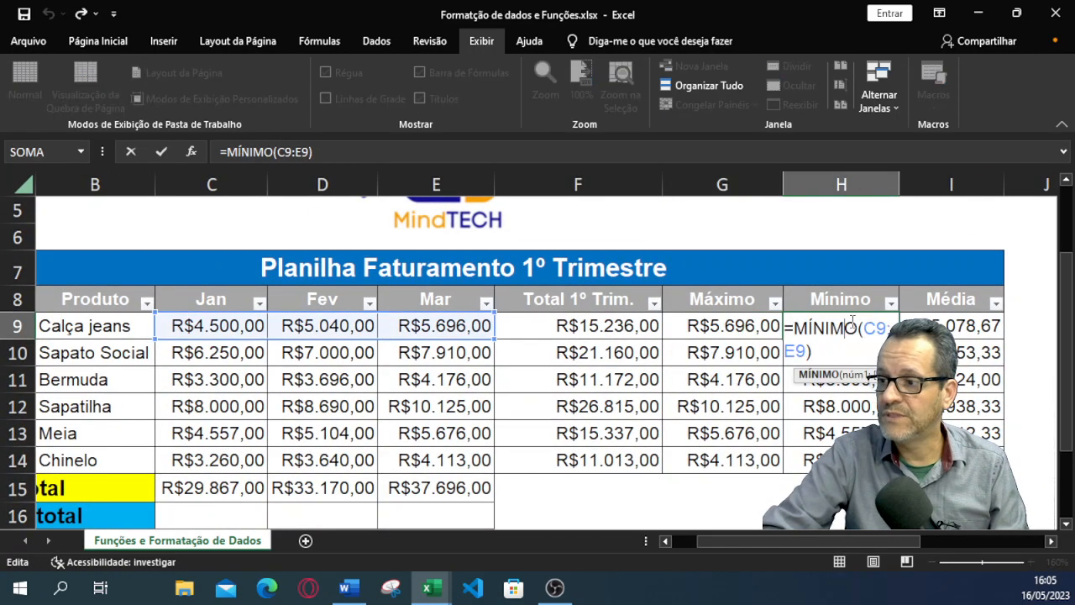
left_click_drag(704, 539, 806, 544)
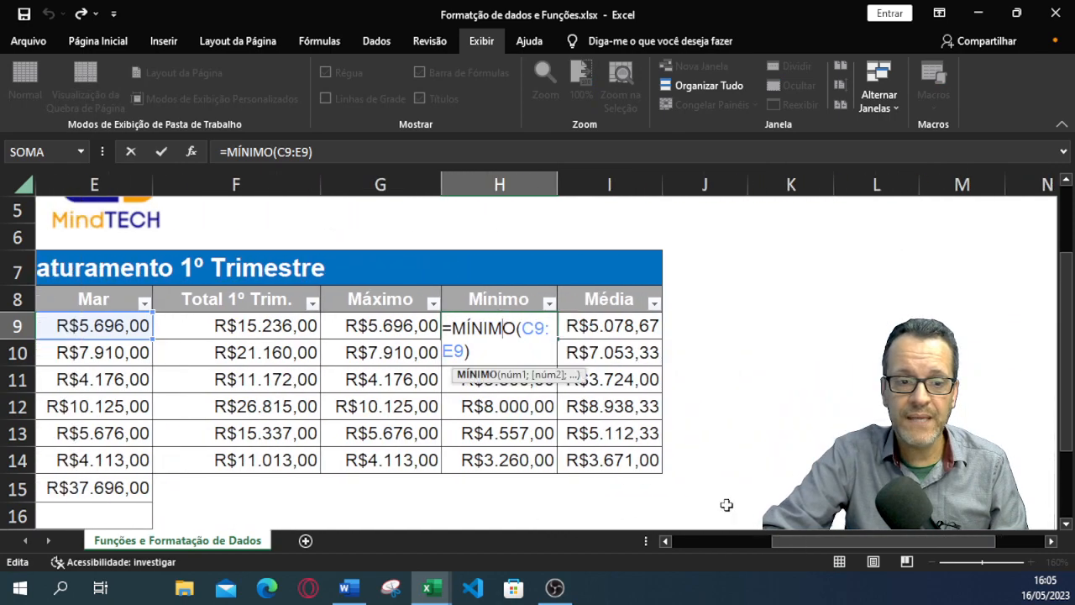
double_click(614, 326)
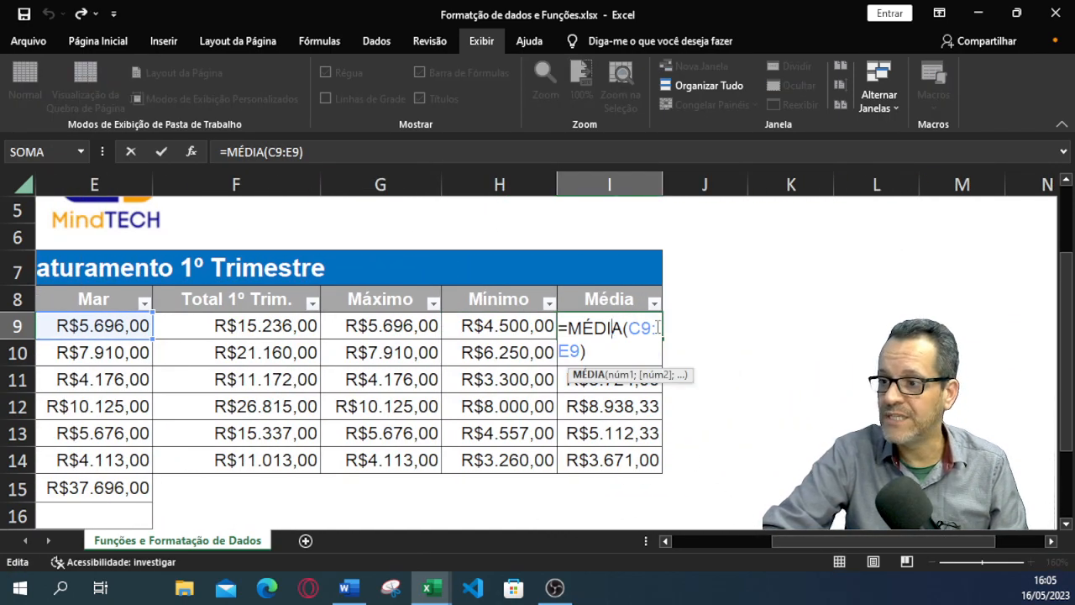
left_click_drag(786, 542, 687, 543)
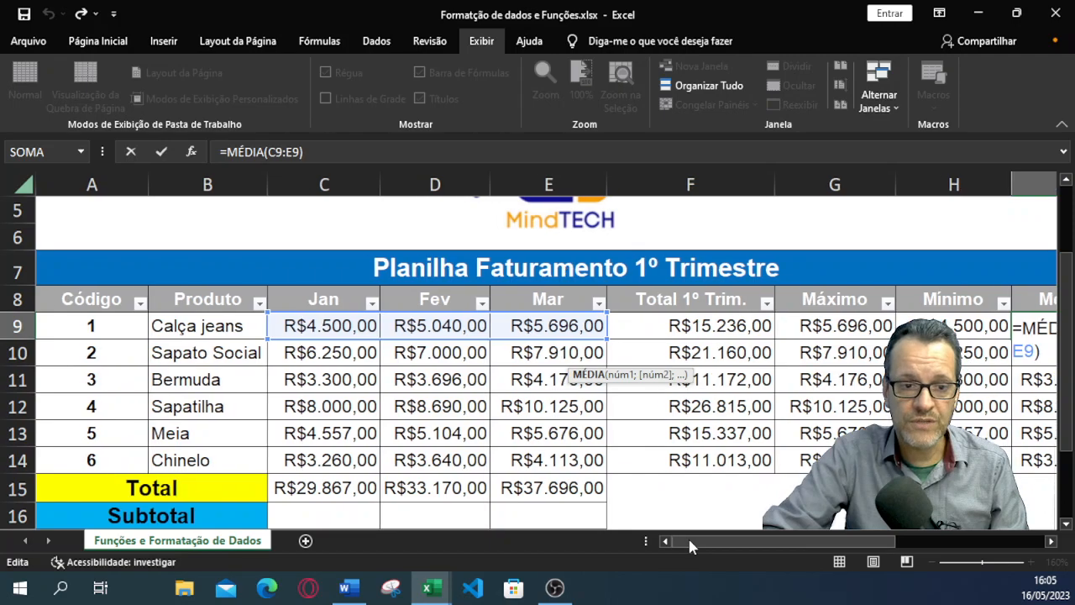
Step: Inspect the SOMA formulas in the Total row for Jan, Fev and Mar, cells C15 to E15
scroll(588, 468, "down", 1)
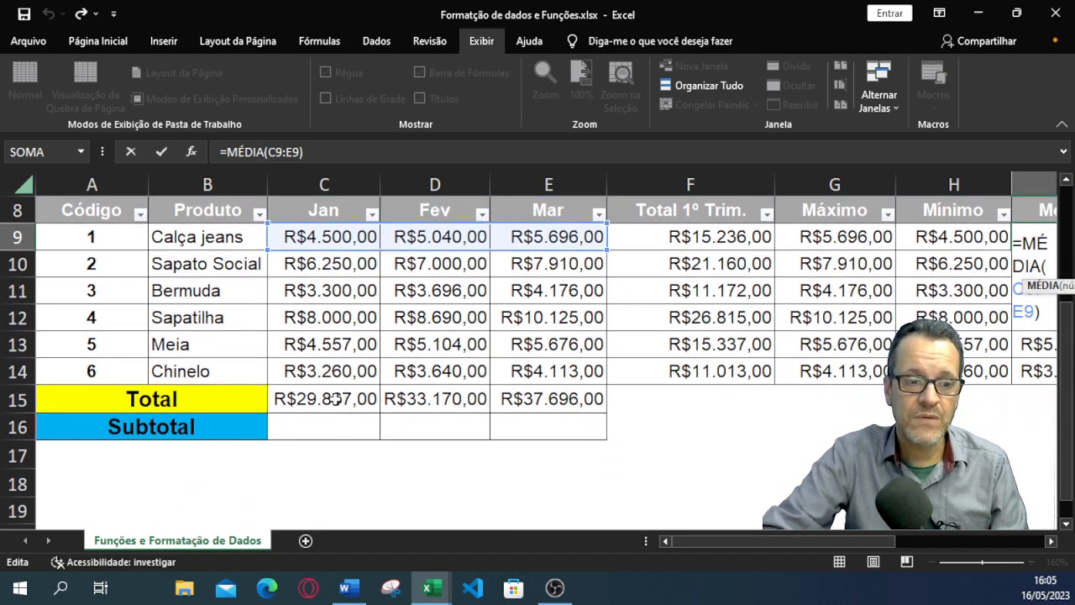
left_click(335, 399)
double_click(336, 399)
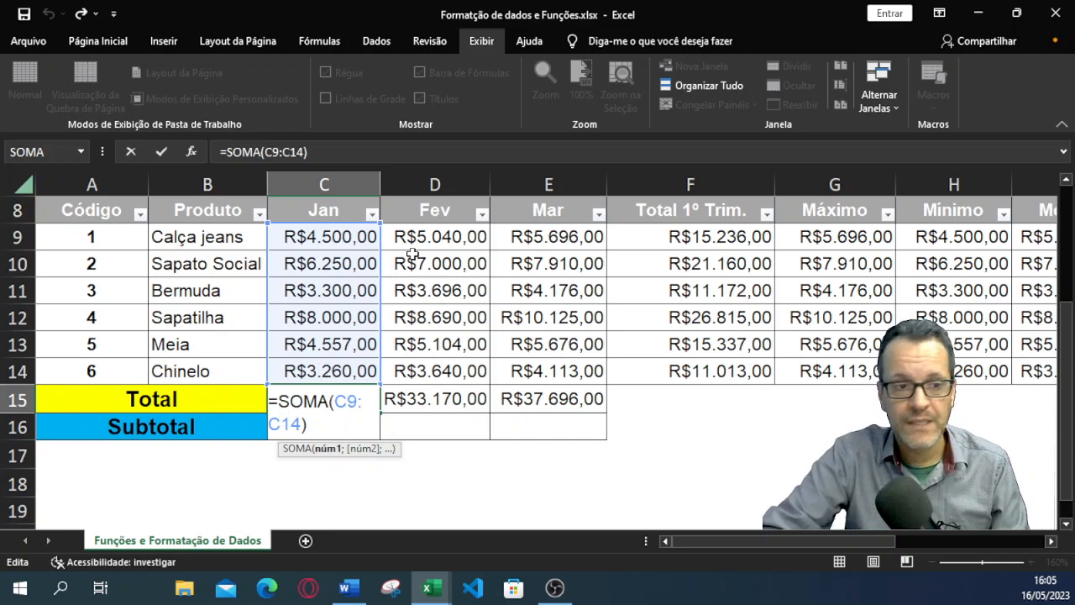
left_click(441, 386)
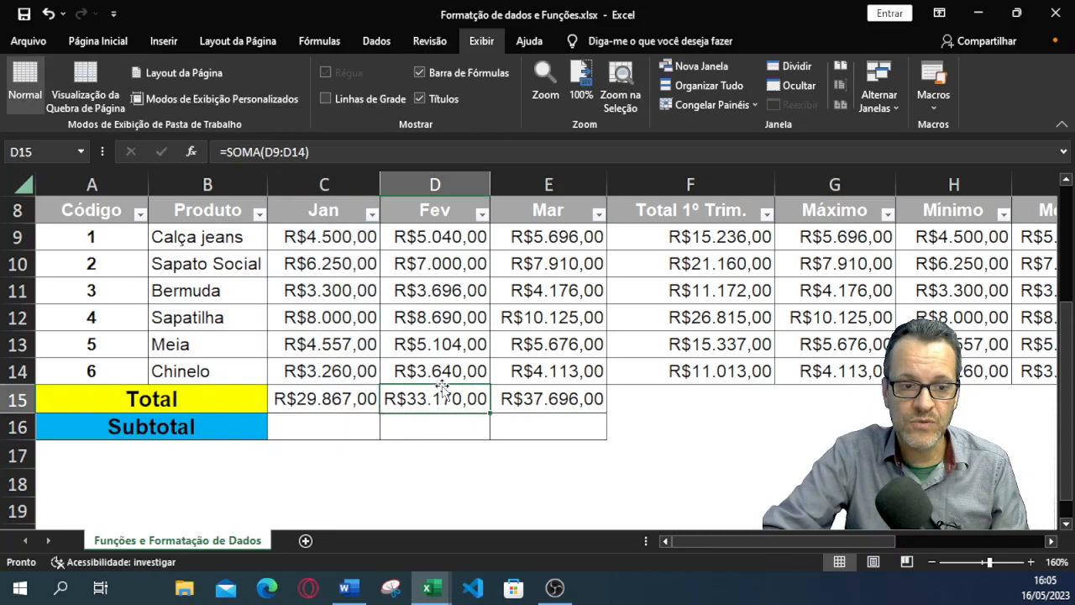
double_click(441, 386)
double_click(546, 392)
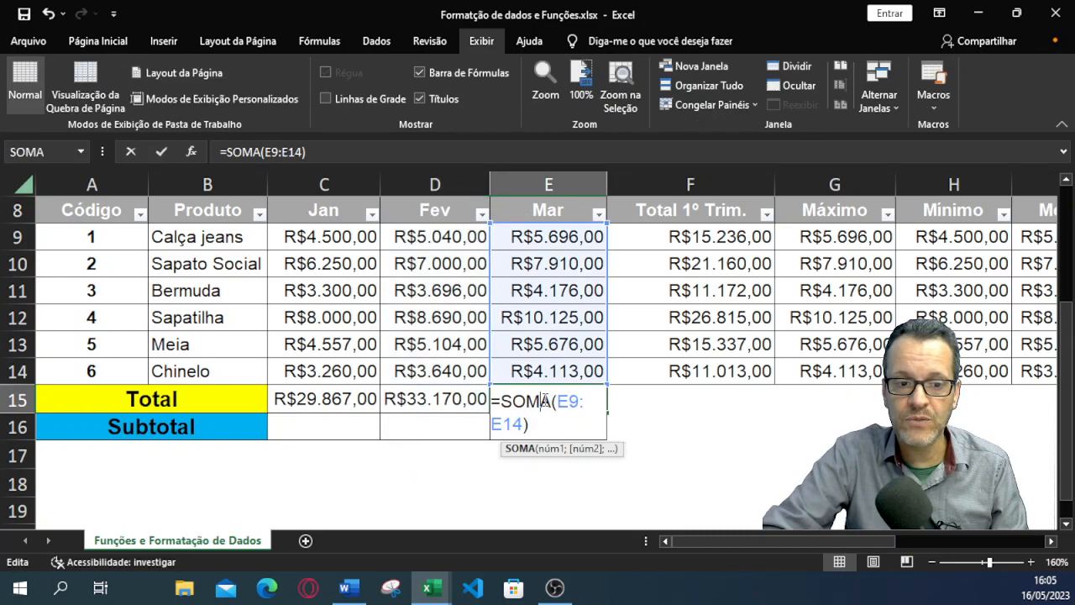
Step: Start a SUBTOTAL formula in the January subtotal cell C16, using function 9 - SOMA as its first argument
left_click(337, 434)
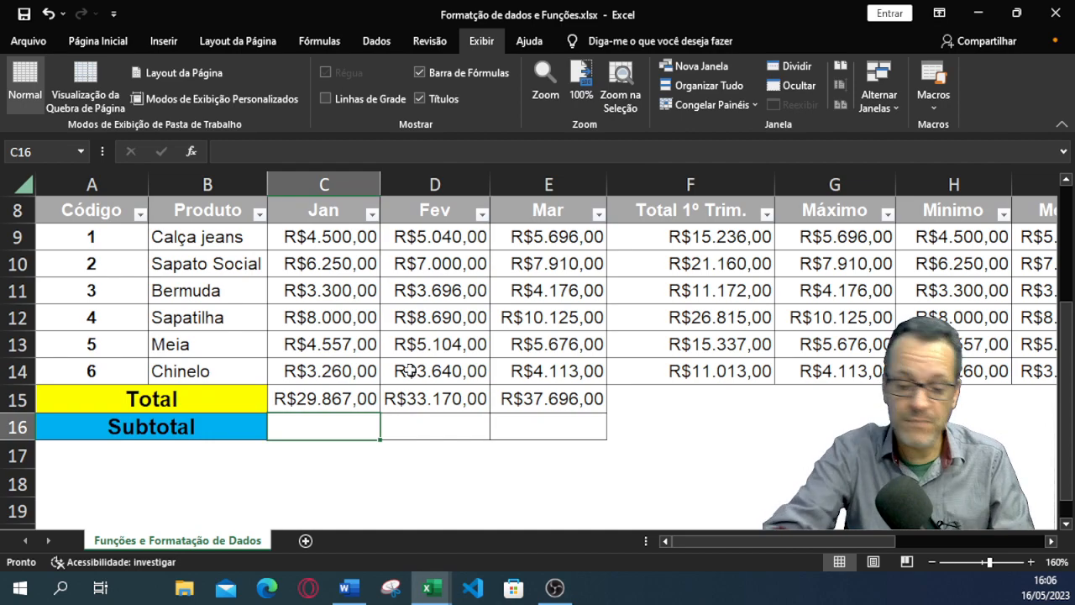
scroll(409, 370, "up", 1)
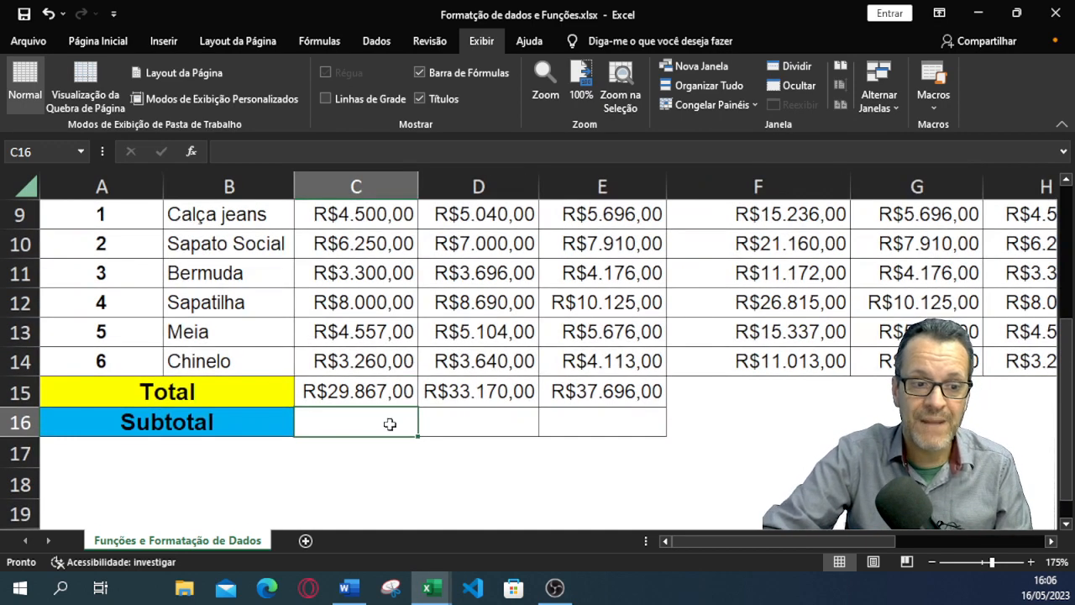
type("=subtotal")
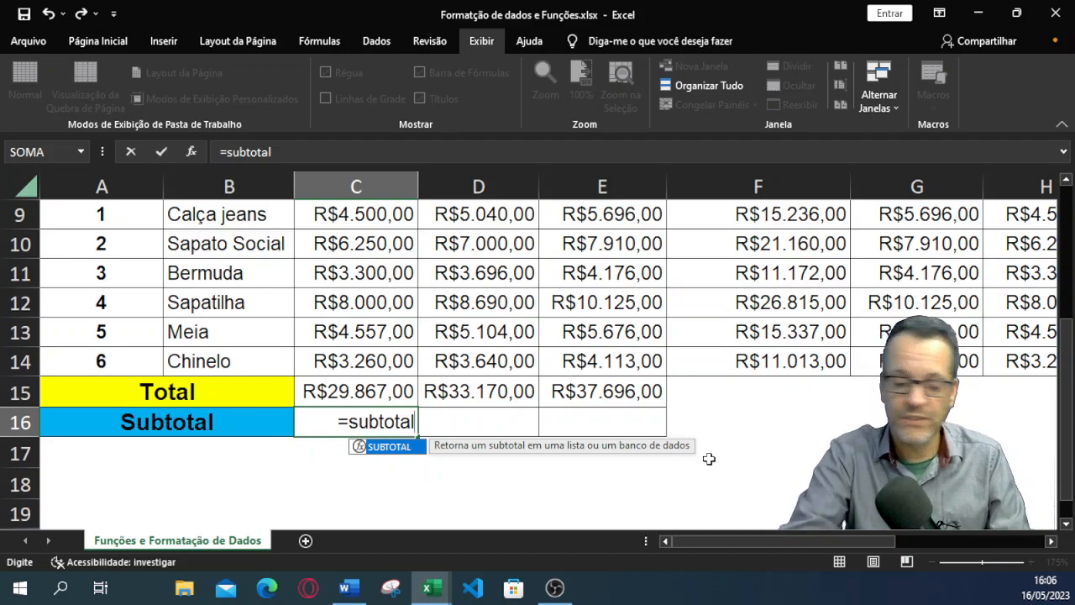
type("(")
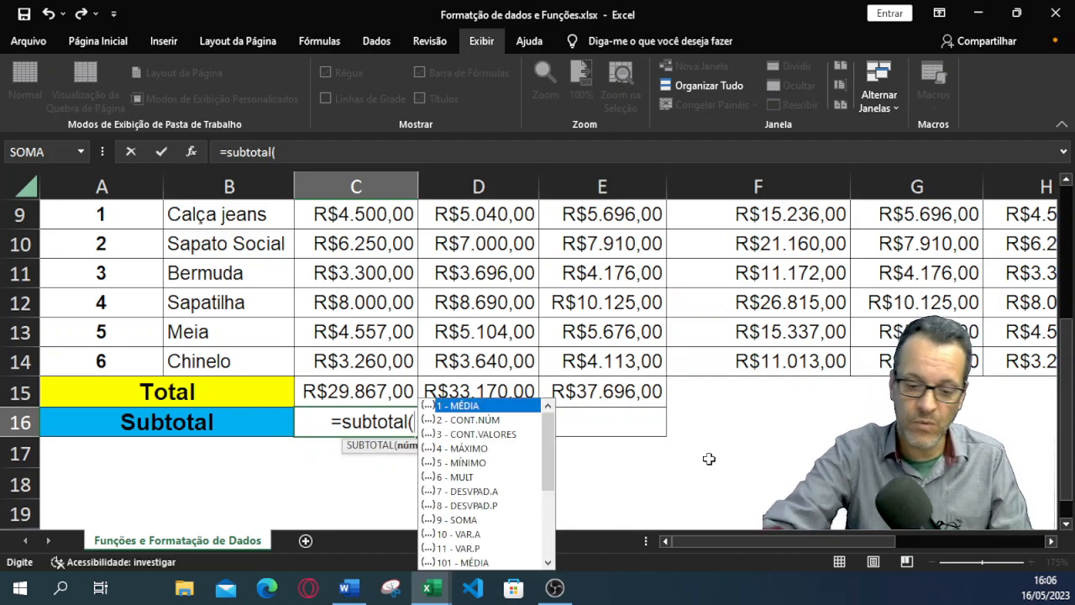
key("BackSpace")
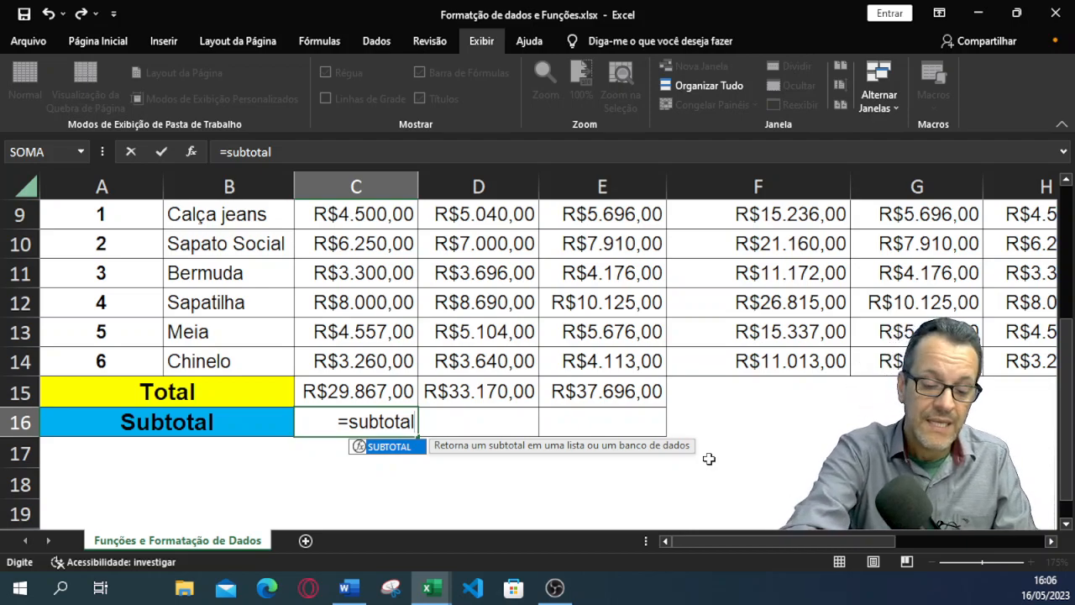
type("(")
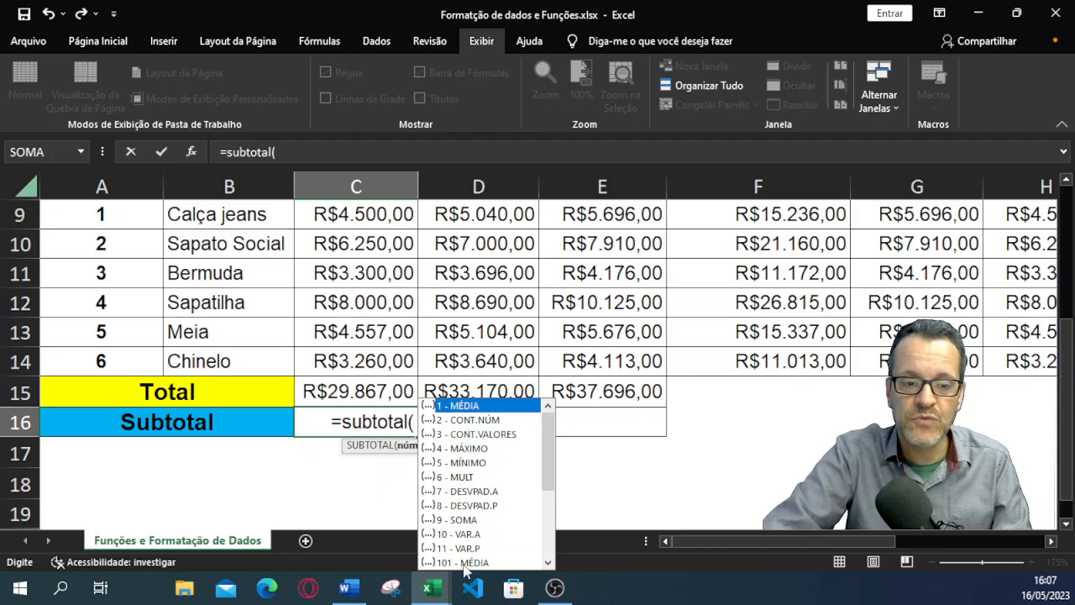
left_click_drag(553, 477, 545, 446)
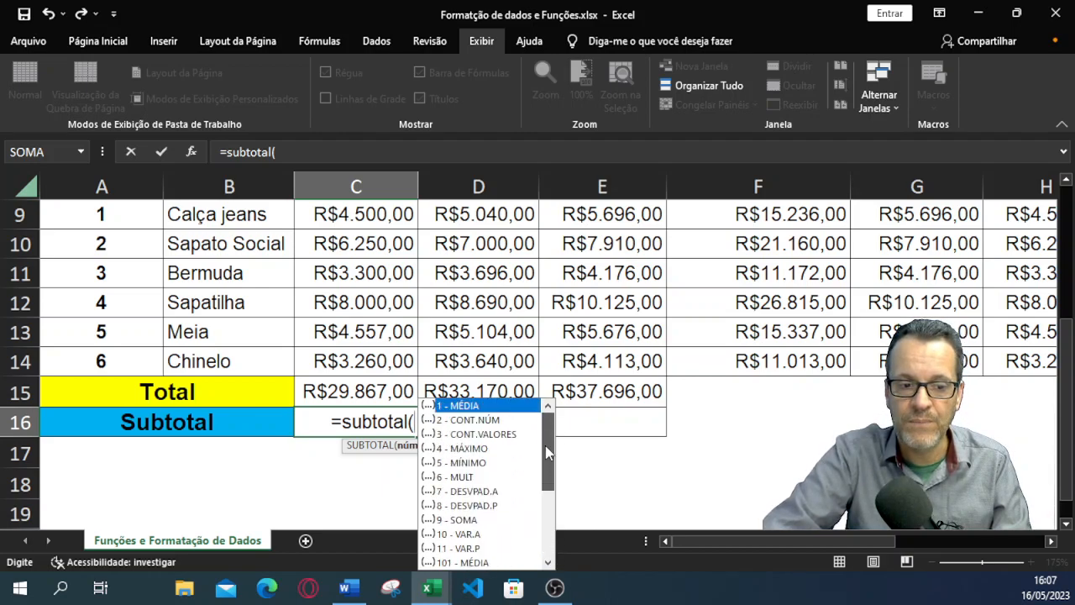
left_click(467, 519)
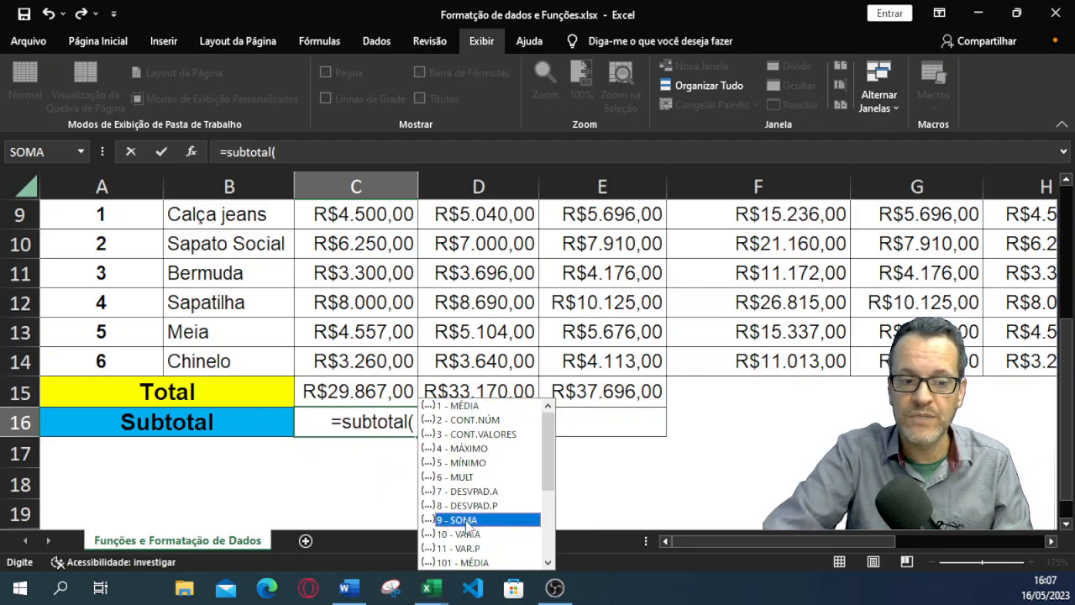
double_click(467, 520)
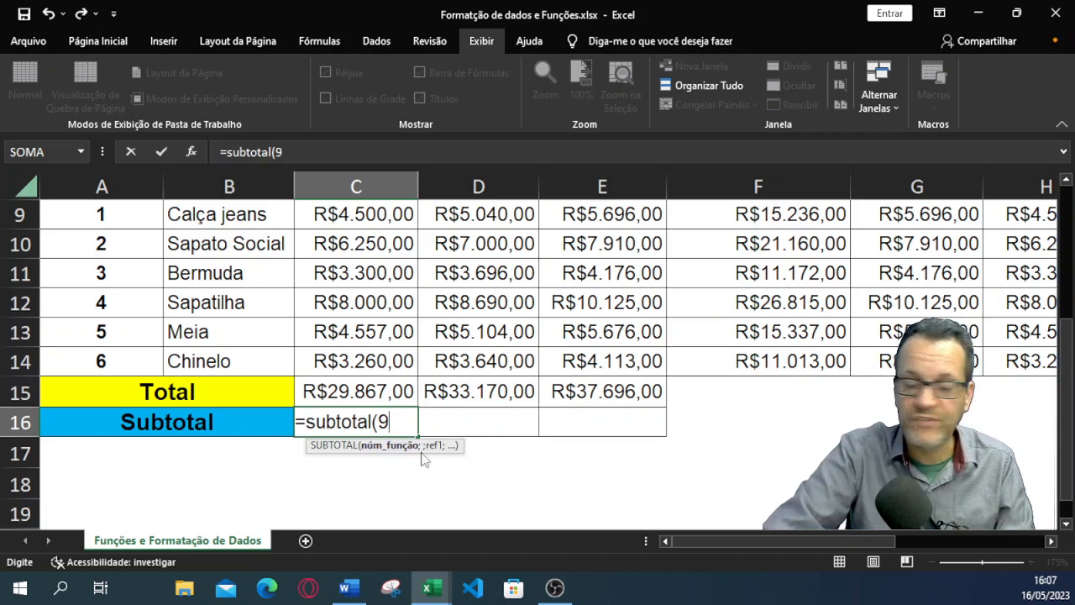
Step: Complete the C16 formula with the January sales range so it reads =SUBTOTAL(9;C9:C14)
type(";")
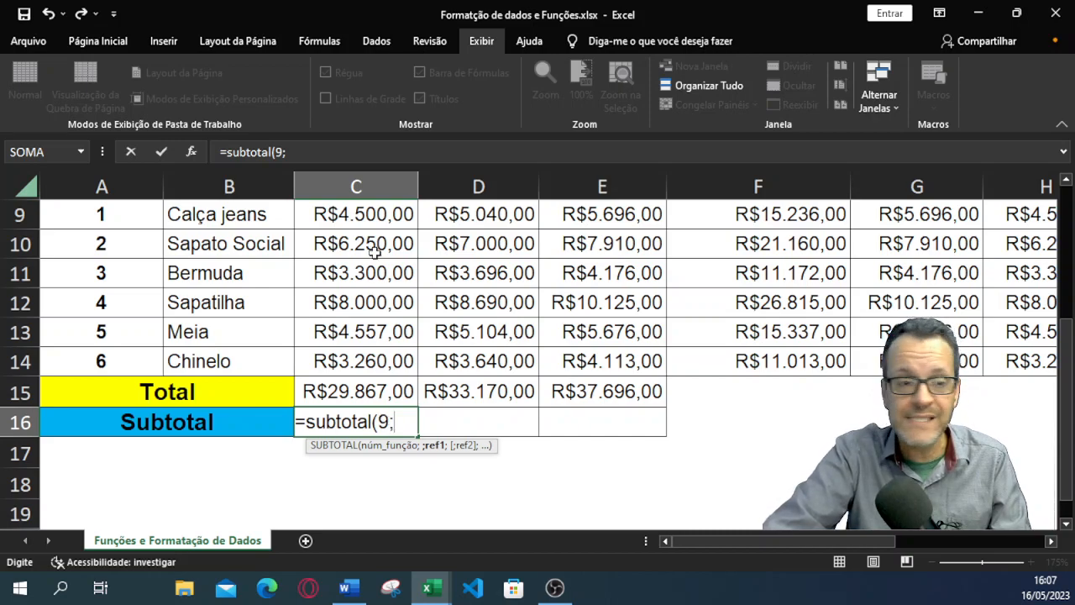
left_click_drag(376, 215, 382, 357)
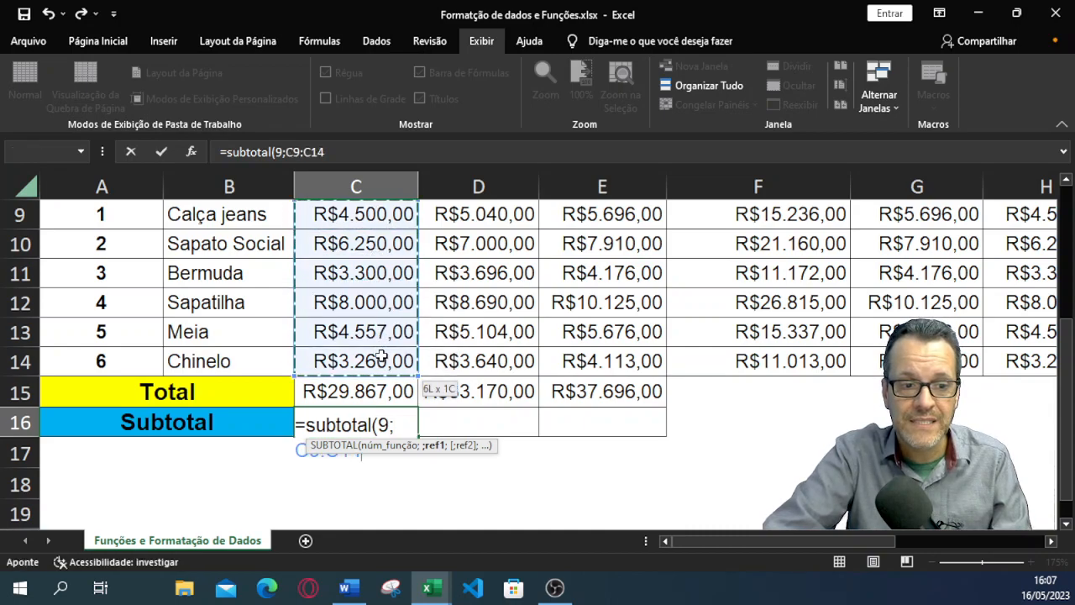
scroll(360, 301, "up", 1)
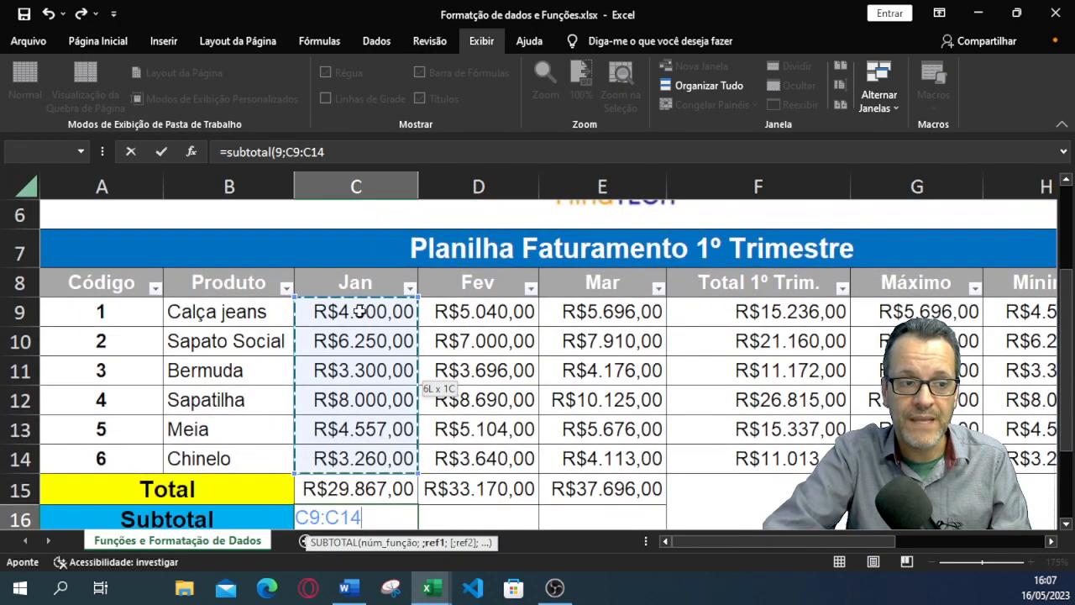
scroll(359, 301, "down", 1)
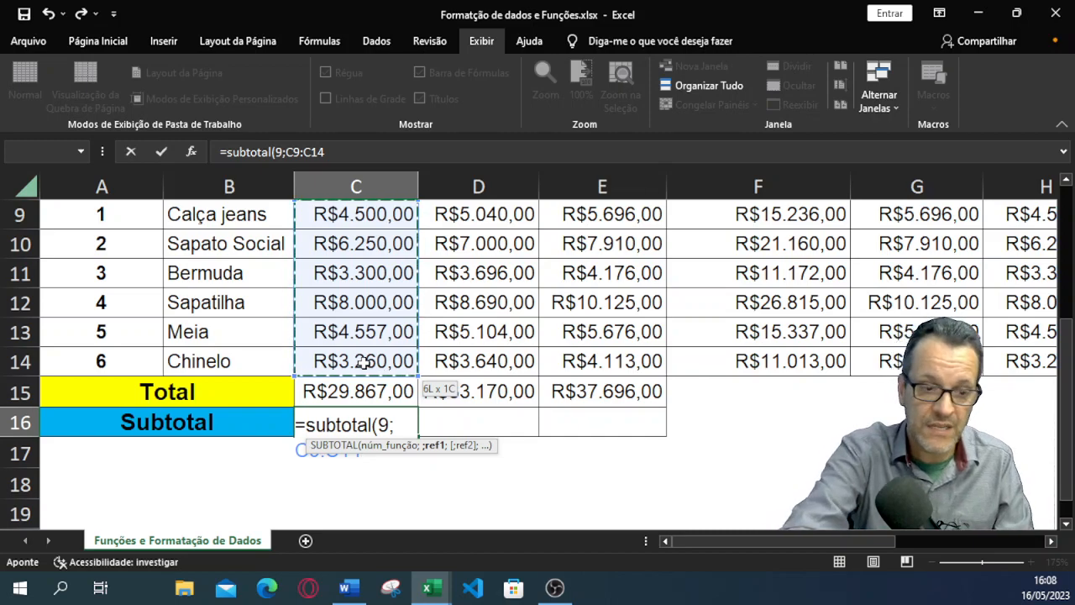
type(")")
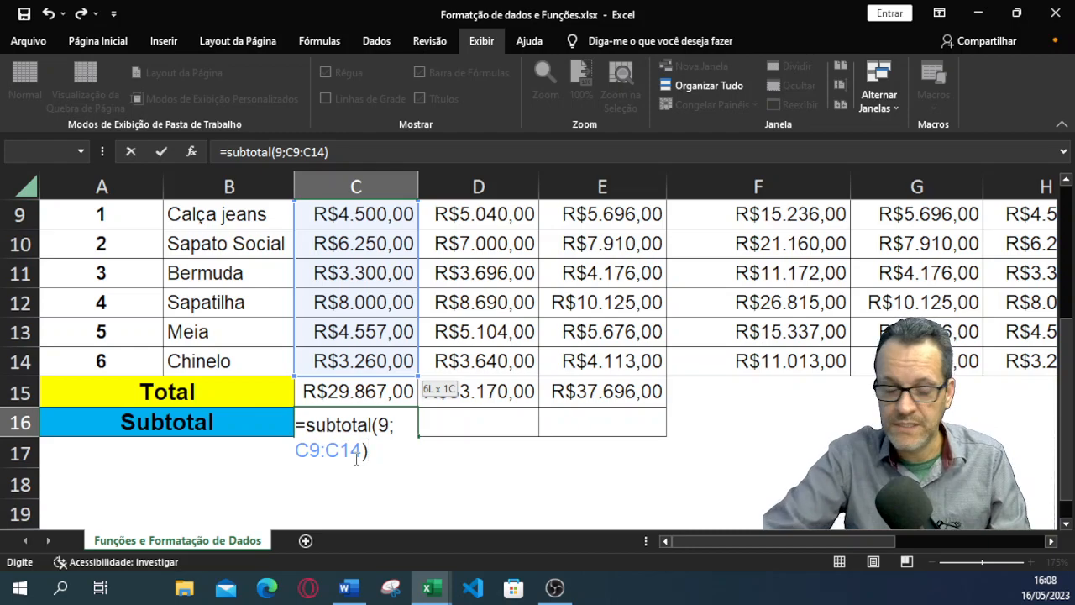
key("Return")
left_click(409, 420)
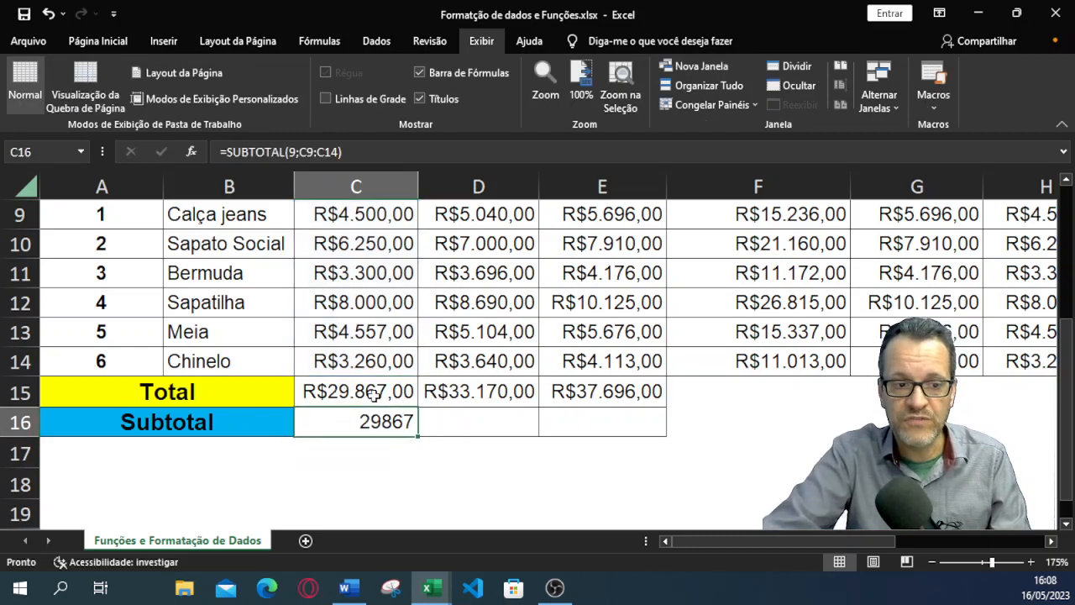
Step: Format the Subtotal row cells C16:E16 as currency (Moeda)
left_click(437, 422)
left_click_drag(369, 420, 586, 419)
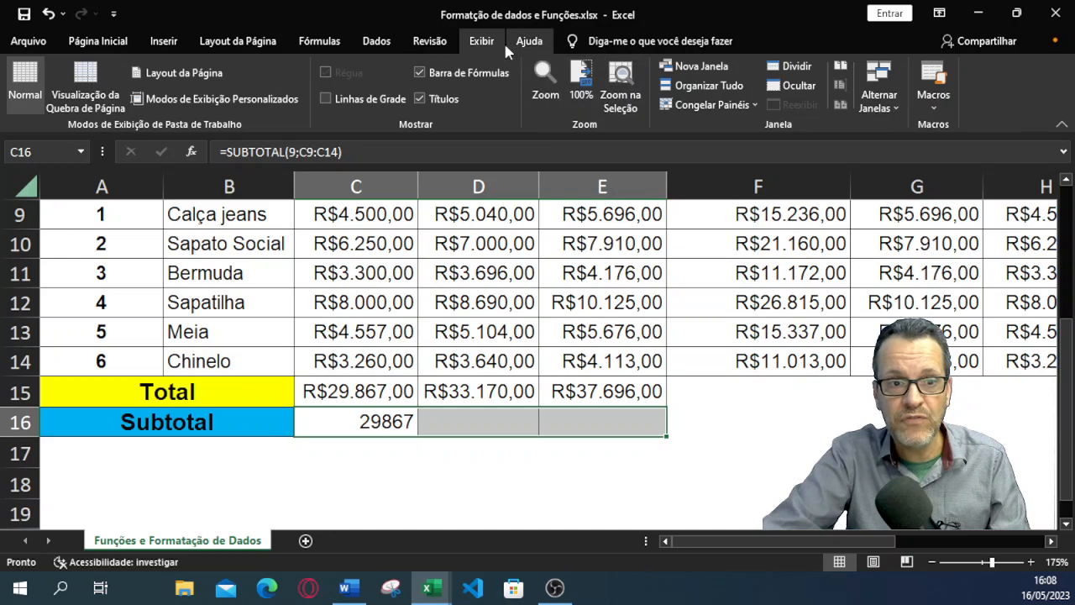
left_click(97, 42)
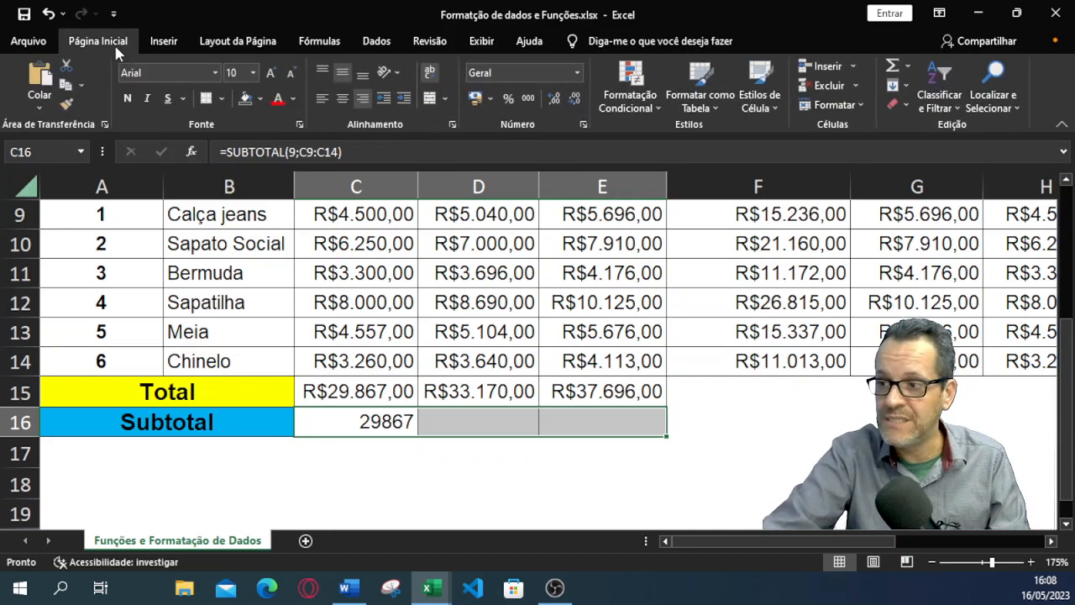
left_click(577, 73)
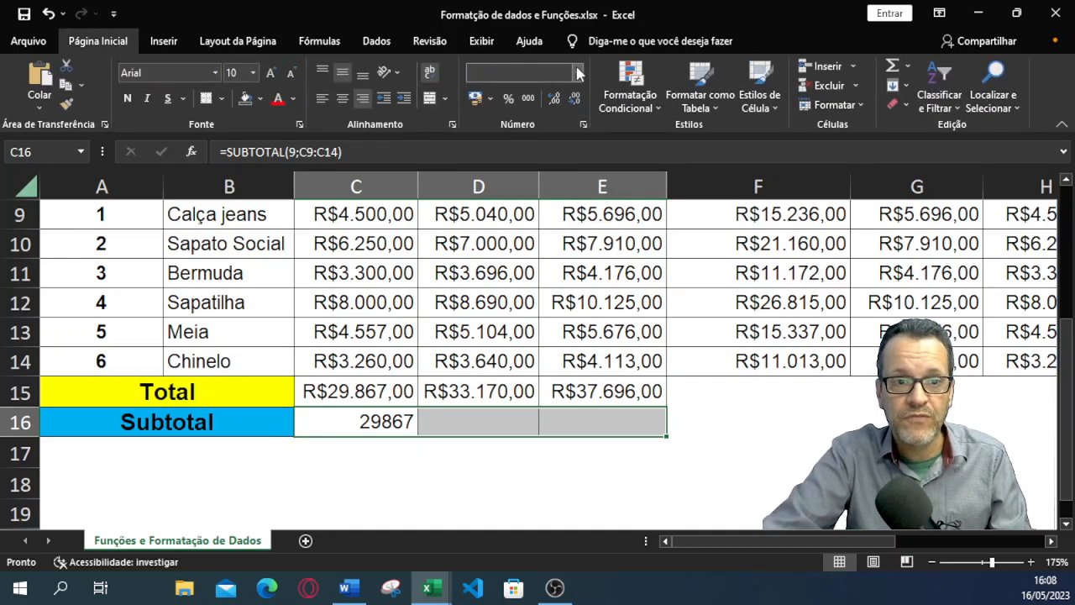
left_click(545, 176)
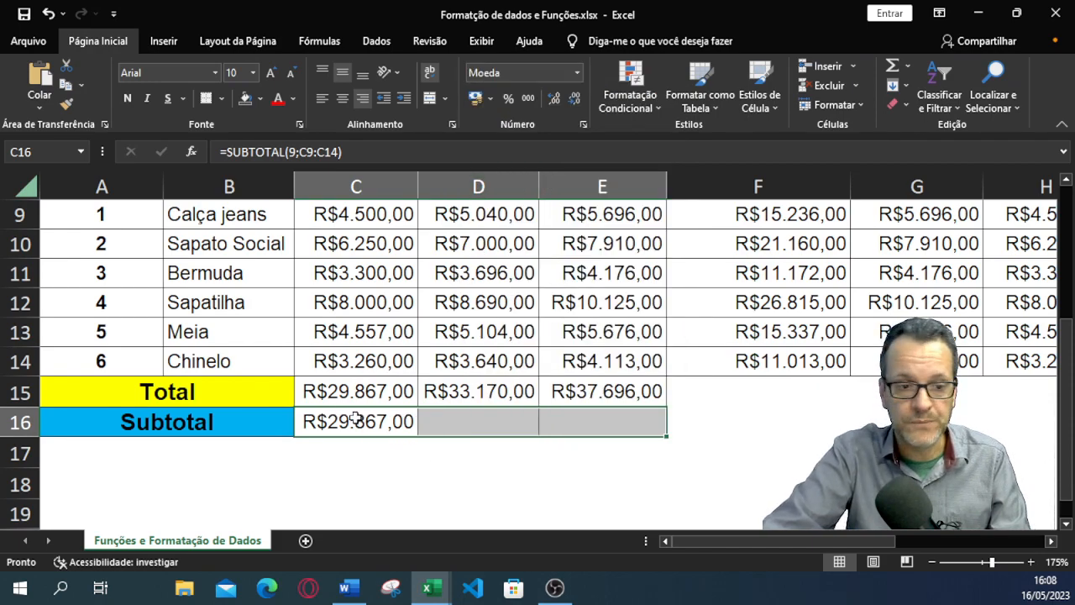
Step: Fill the January subtotal formula from C16 across to the Fev and Mar columns
left_click(461, 421)
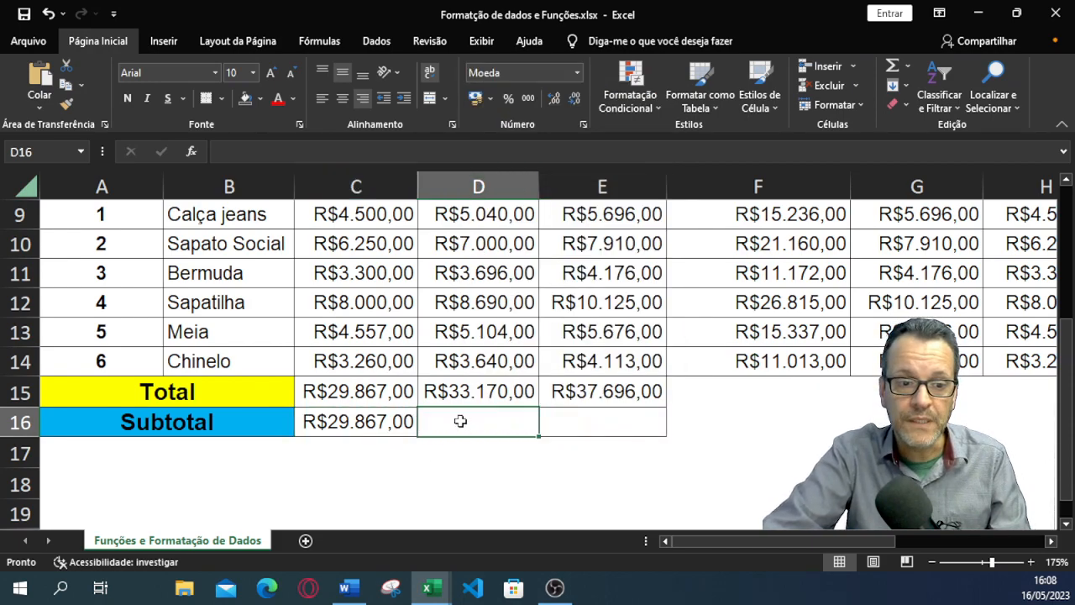
left_click(380, 421)
left_click_drag(414, 437, 618, 432)
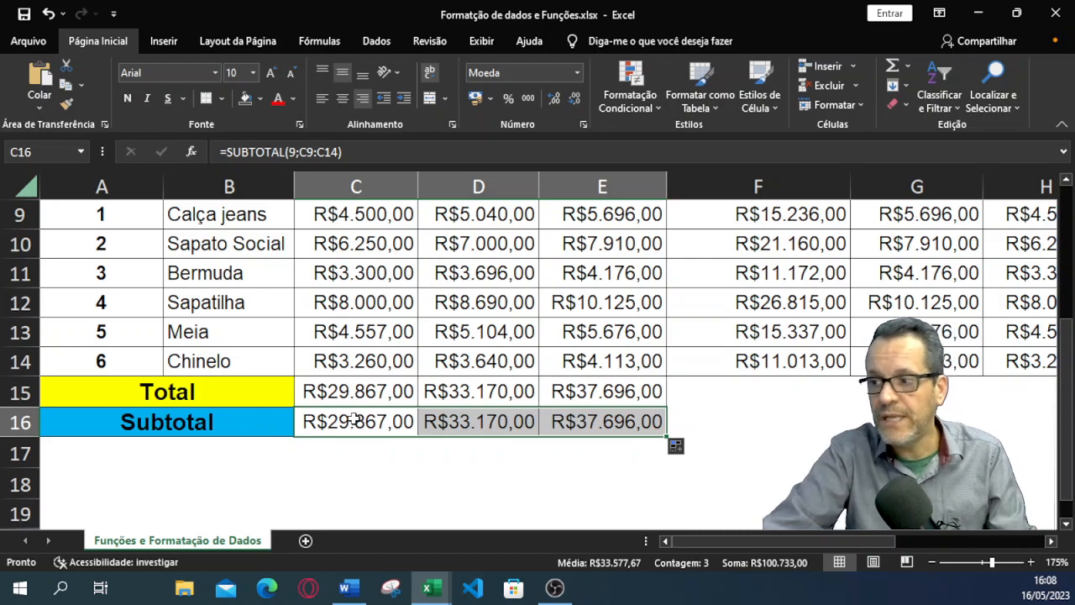
Step: Clear the copied Fev and Mar subtotals from D16:E16
left_click(403, 415)
left_click_drag(454, 420, 591, 429)
key("Delete")
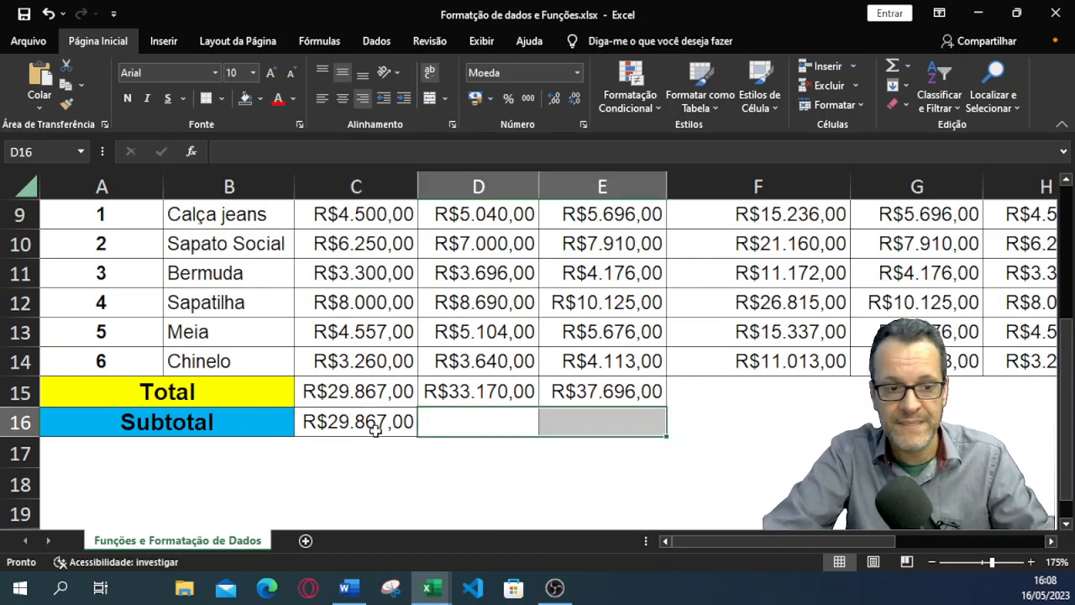
Step: Copy the SUBTOTAL formula in C16 across to D16 and E16 again
left_click(378, 429)
scroll(427, 448, "up", 1, "ctrl")
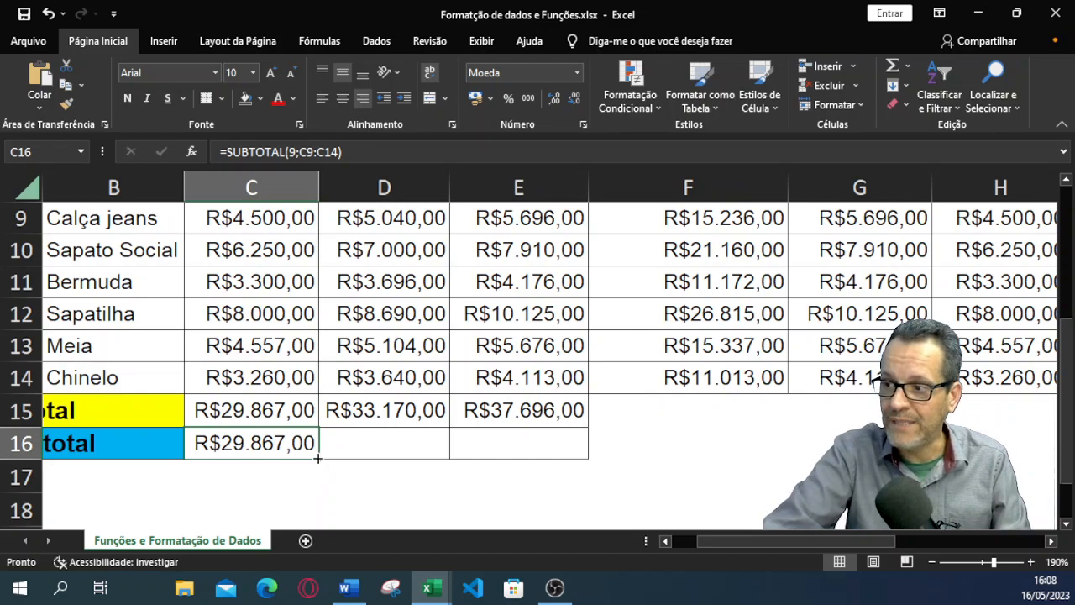
left_click_drag(318, 459, 523, 448)
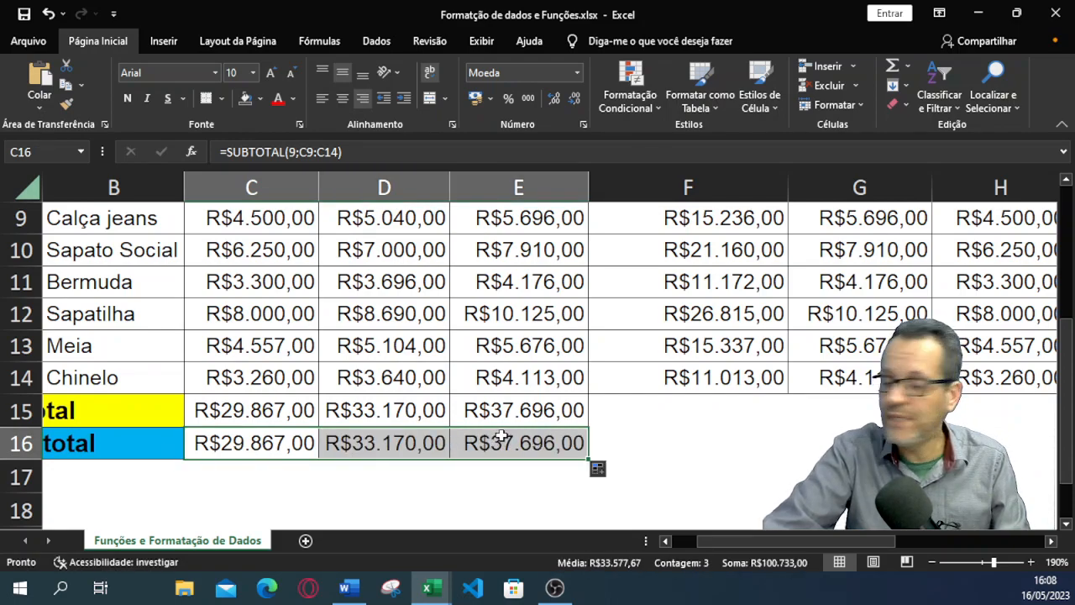
Step: Examine the SUBTOTAL formulas and the ranges they reference in cells C16, D16 and E16
left_click(265, 437)
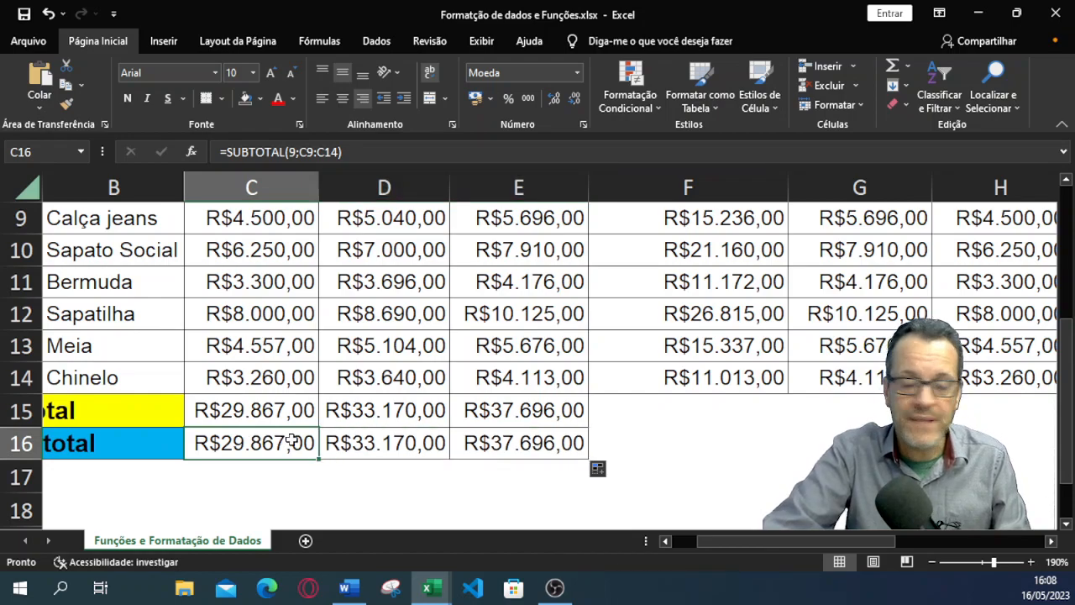
double_click(263, 443)
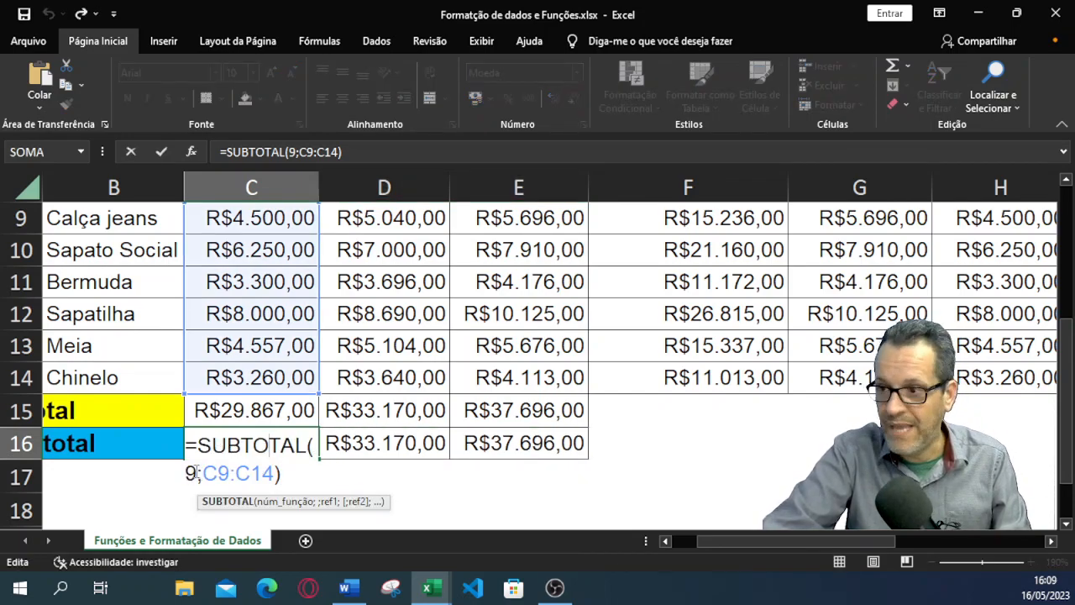
left_click(372, 443)
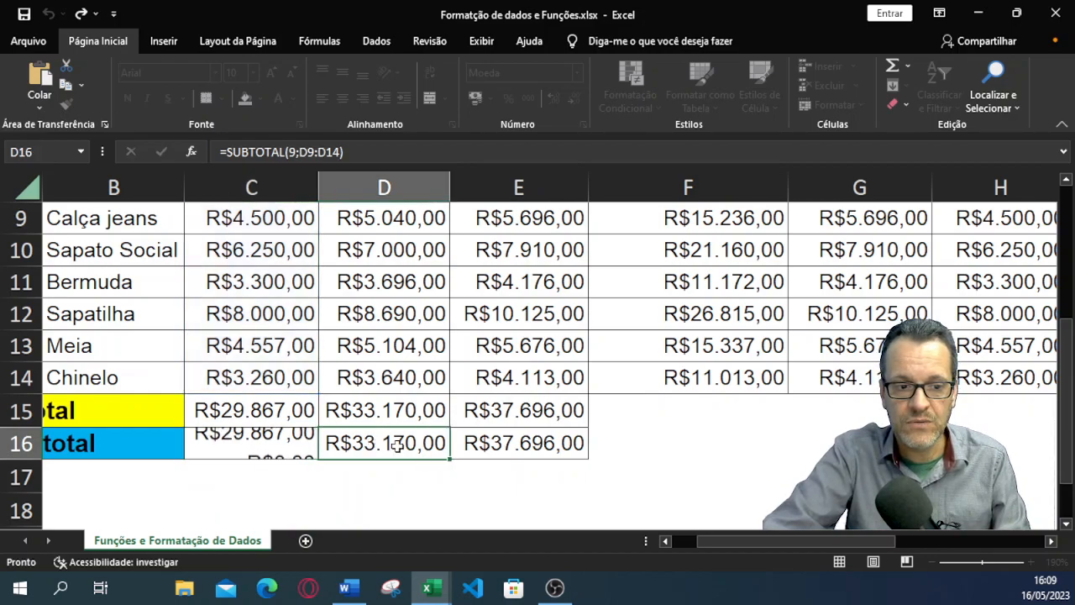
double_click(391, 443)
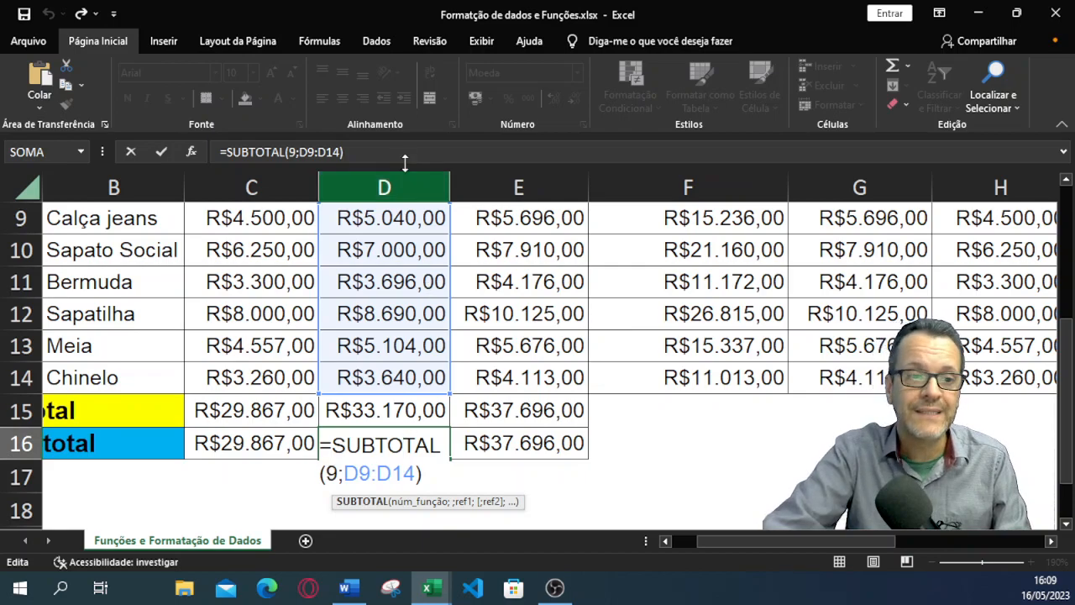
double_click(492, 439)
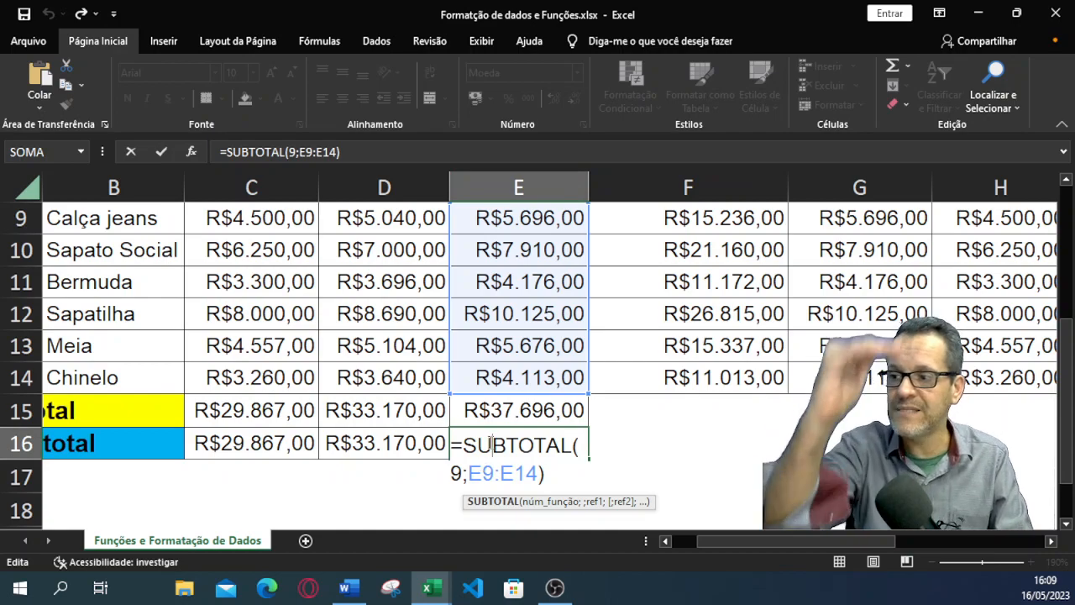
key("Return")
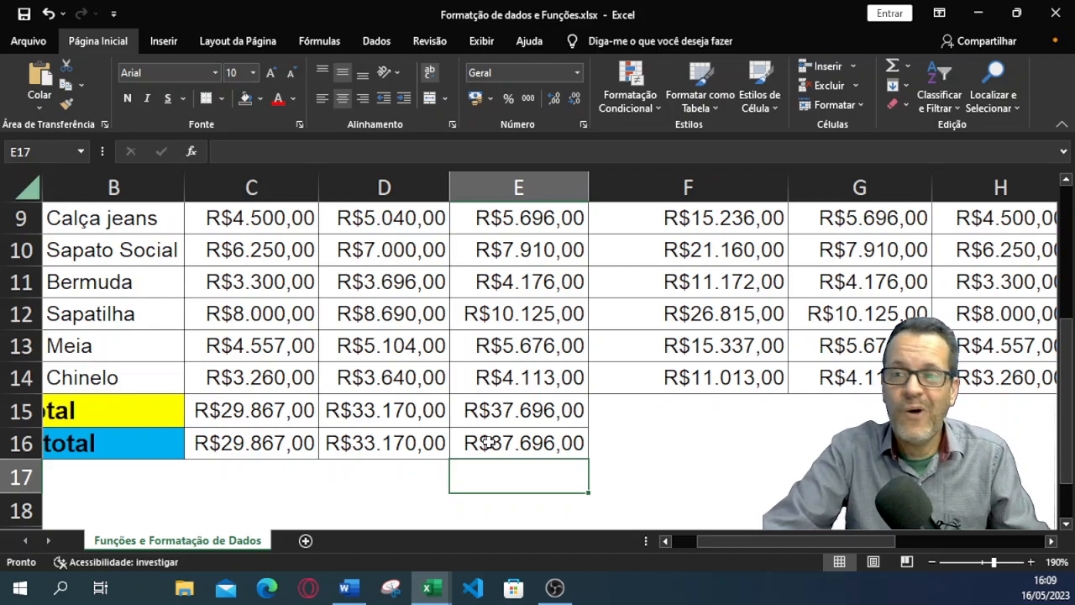
Step: Check the SOMA formulas in the Total row cells C15, D15 and E15 against the Subtotal row
left_click(262, 444)
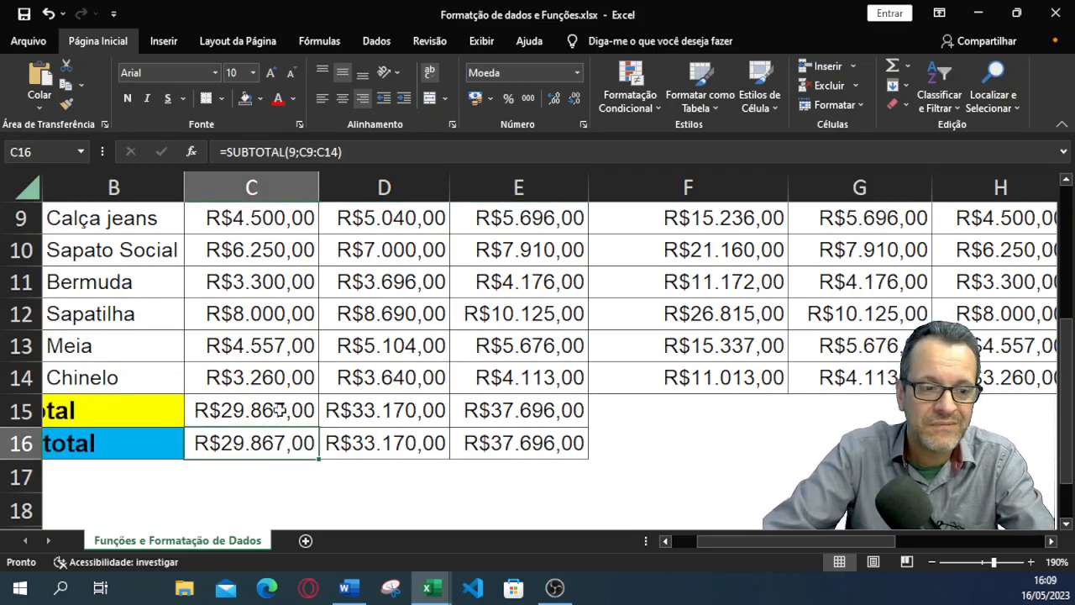
left_click(252, 410)
left_click(383, 410)
left_click(532, 433)
left_click(532, 411)
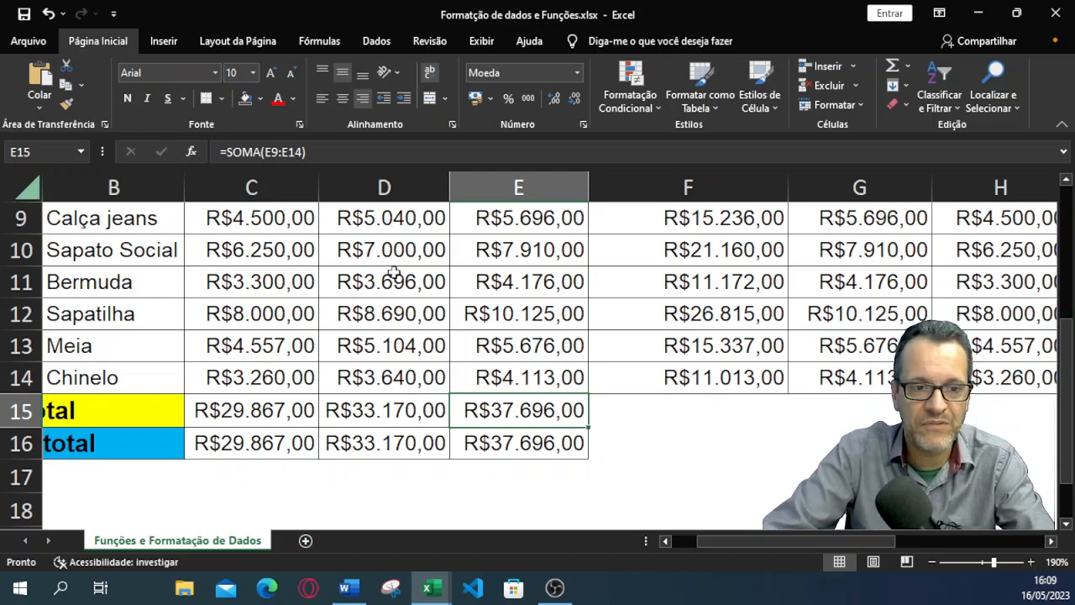
scroll(638, 453, "up", 2)
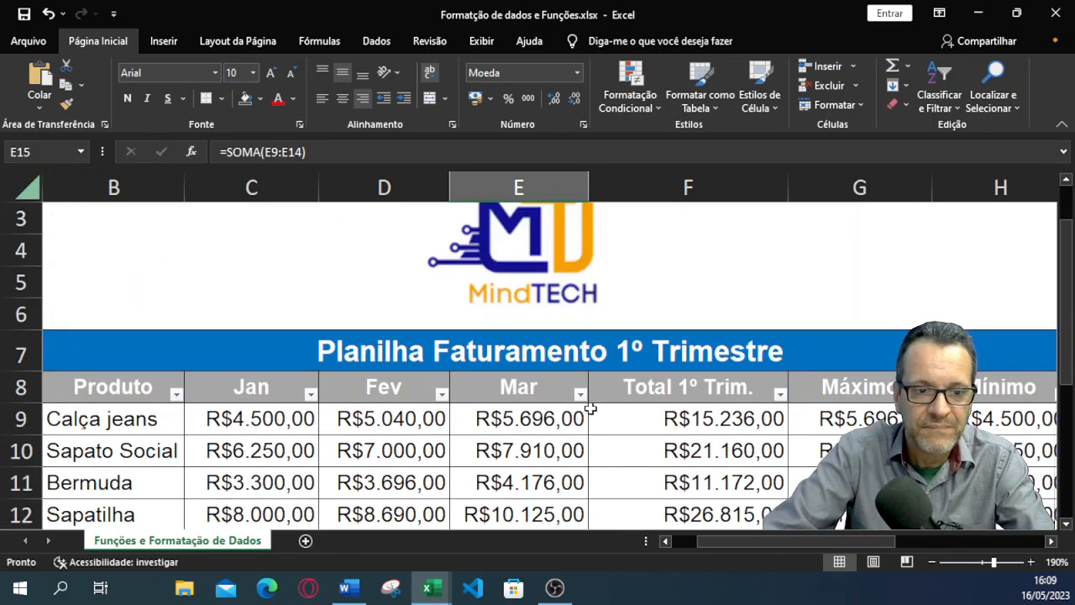
scroll(597, 395, "down", 1)
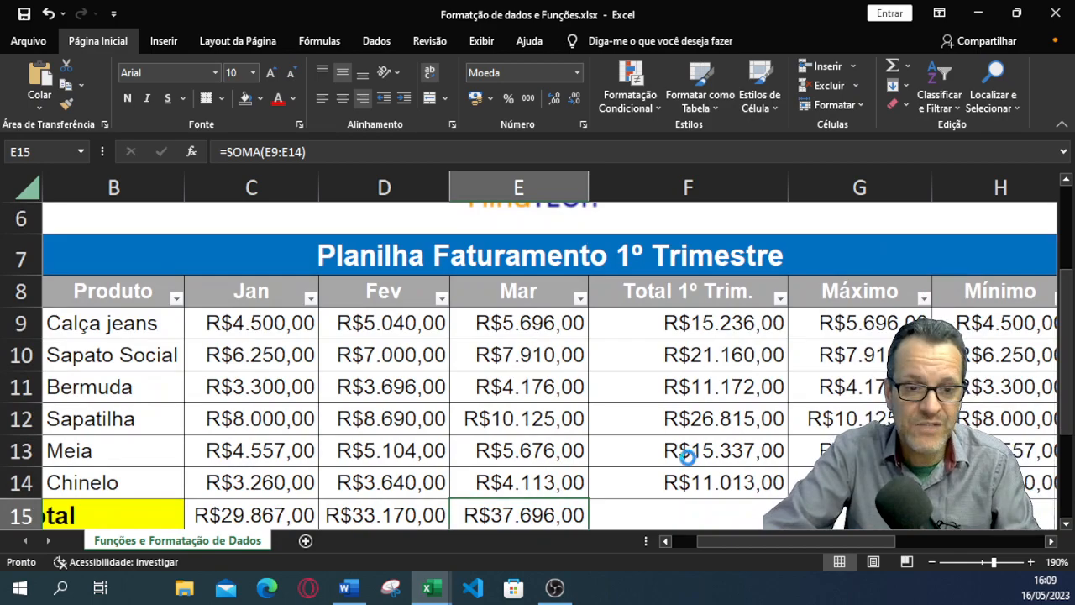
scroll(689, 453, "down", 3)
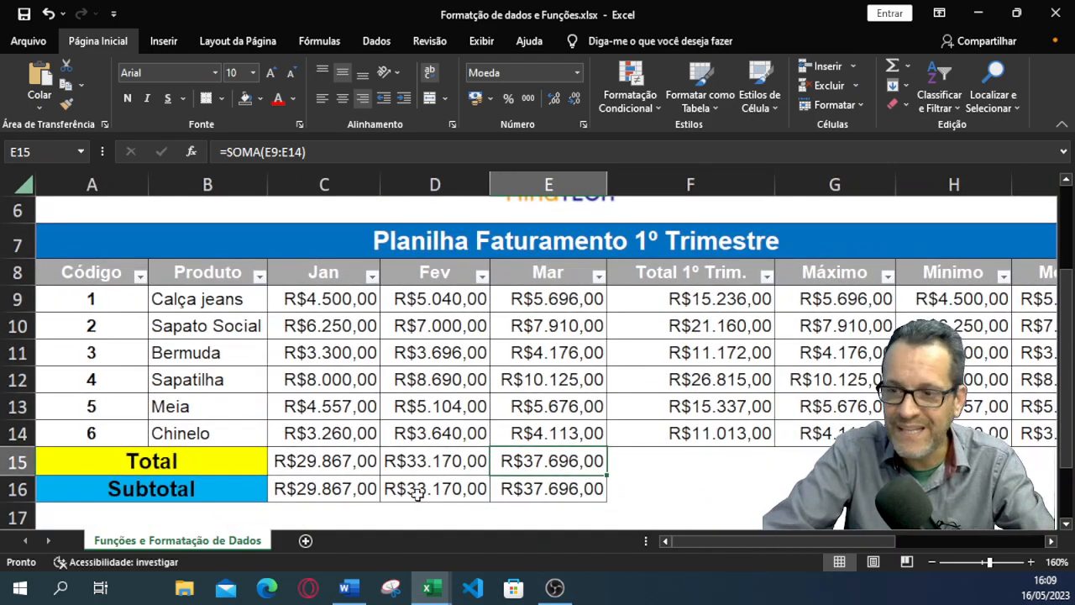
Step: Turn off the filter on the table's header row 8
left_click(449, 273)
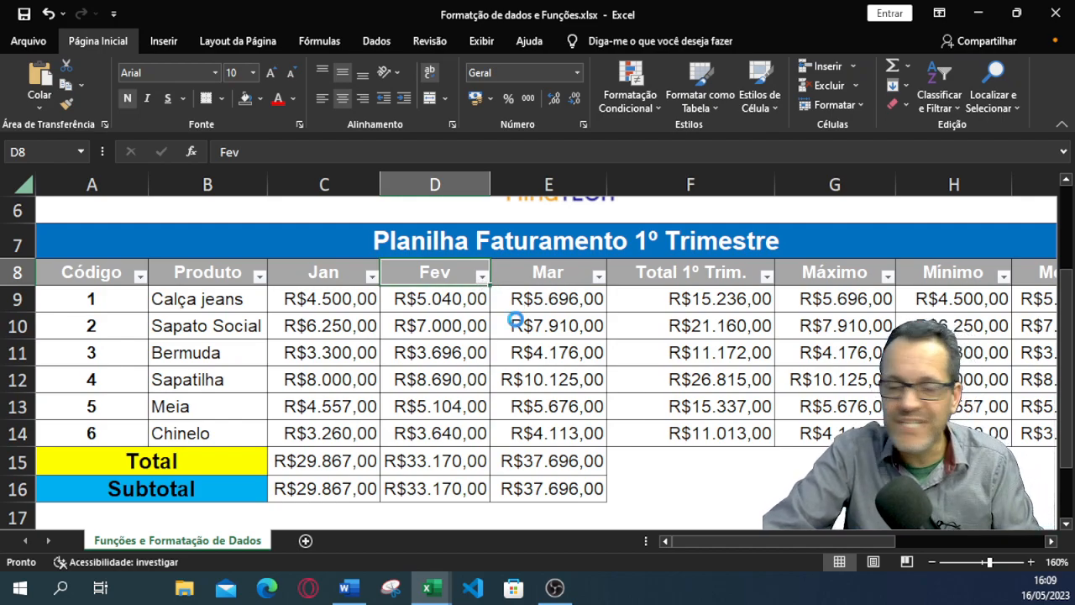
scroll(515, 319, "up", 1)
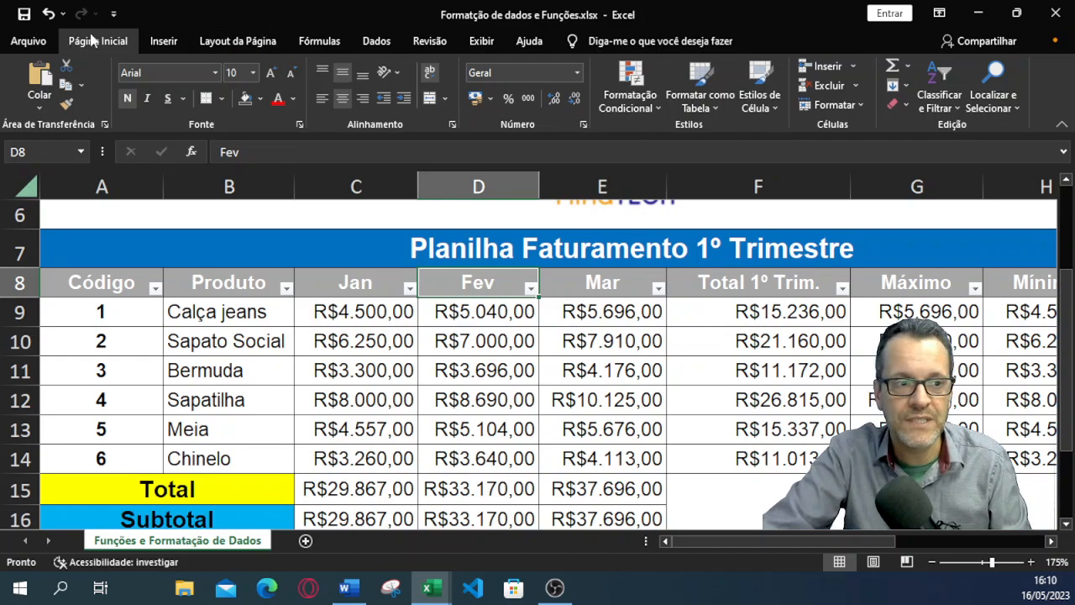
left_click(952, 115)
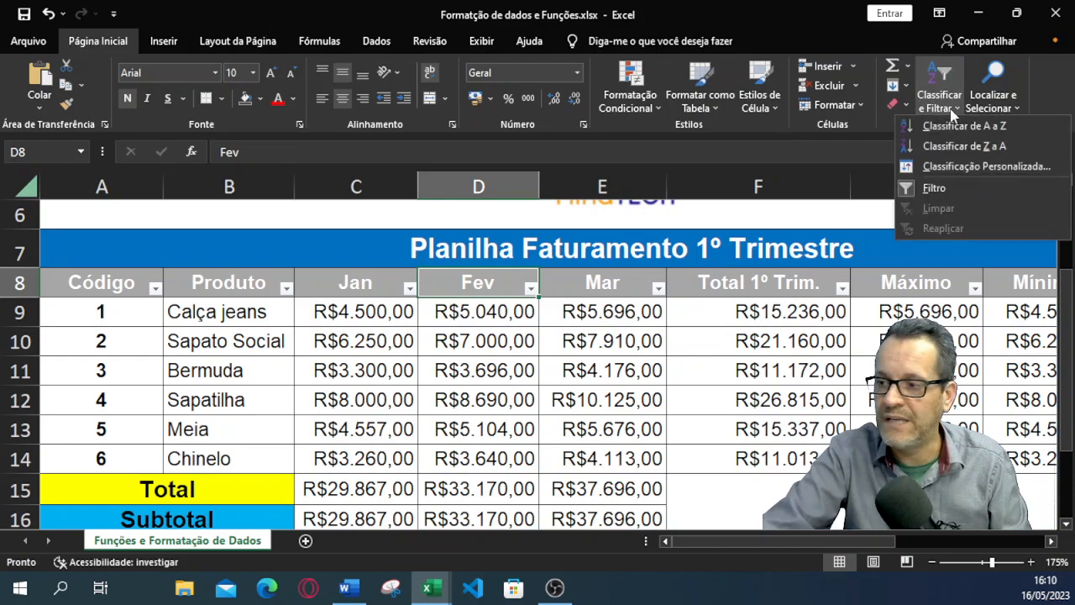
left_click(939, 188)
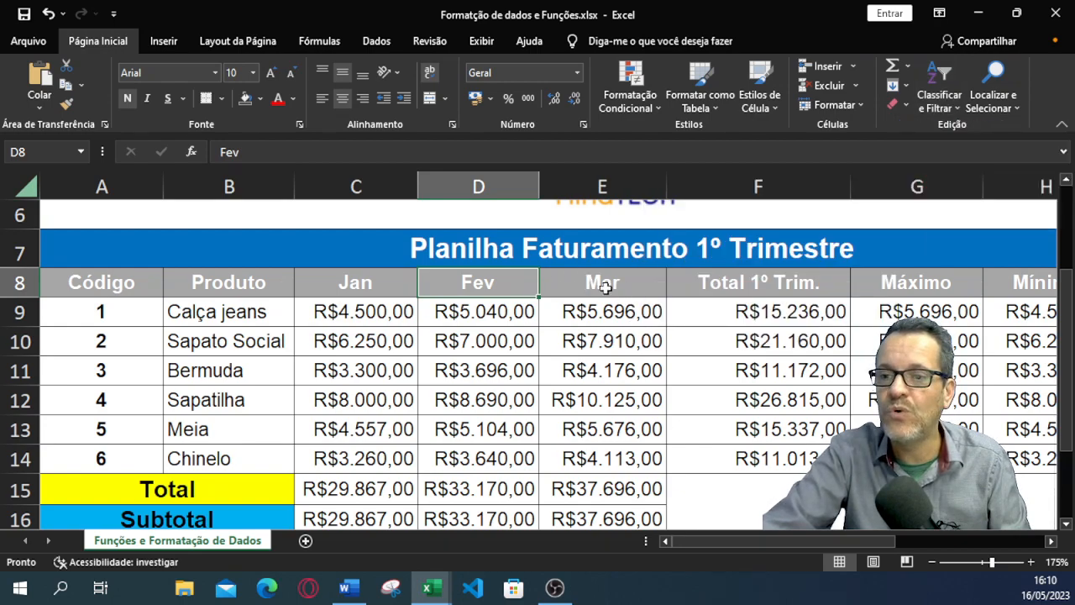
Step: Apply a filter to the table's header row 8, from Código through Média
left_click_drag(116, 282, 997, 283)
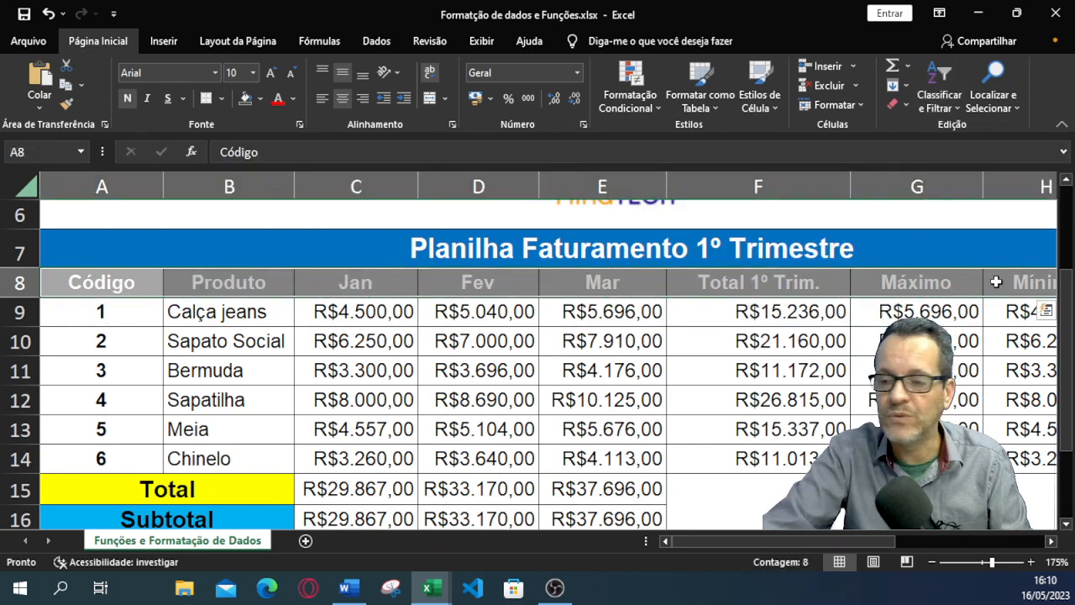
left_click(710, 334)
scroll(709, 336, "down", 1)
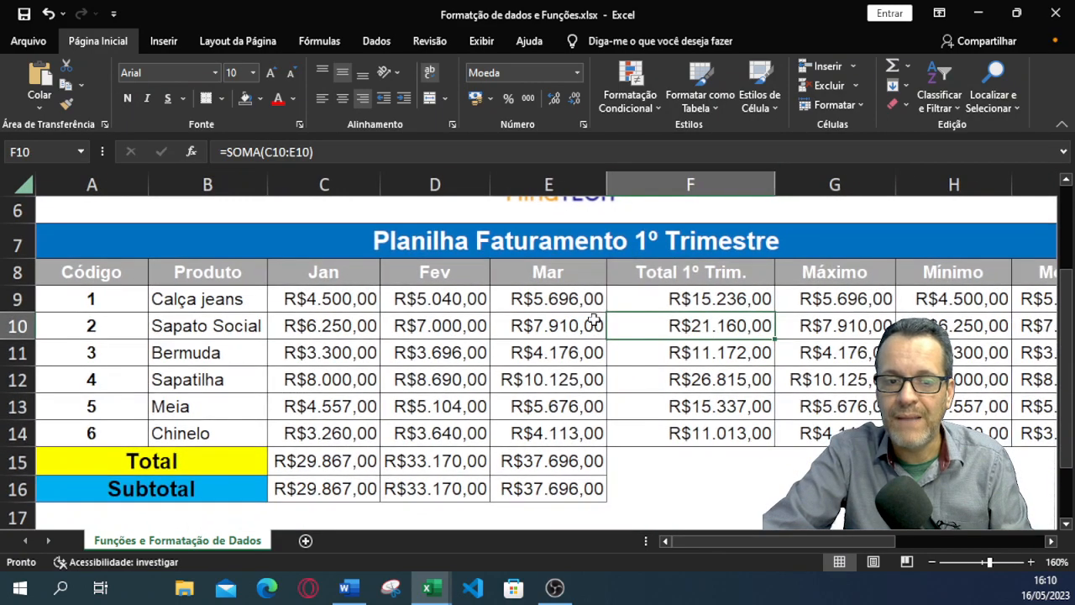
left_click_drag(91, 272, 792, 269)
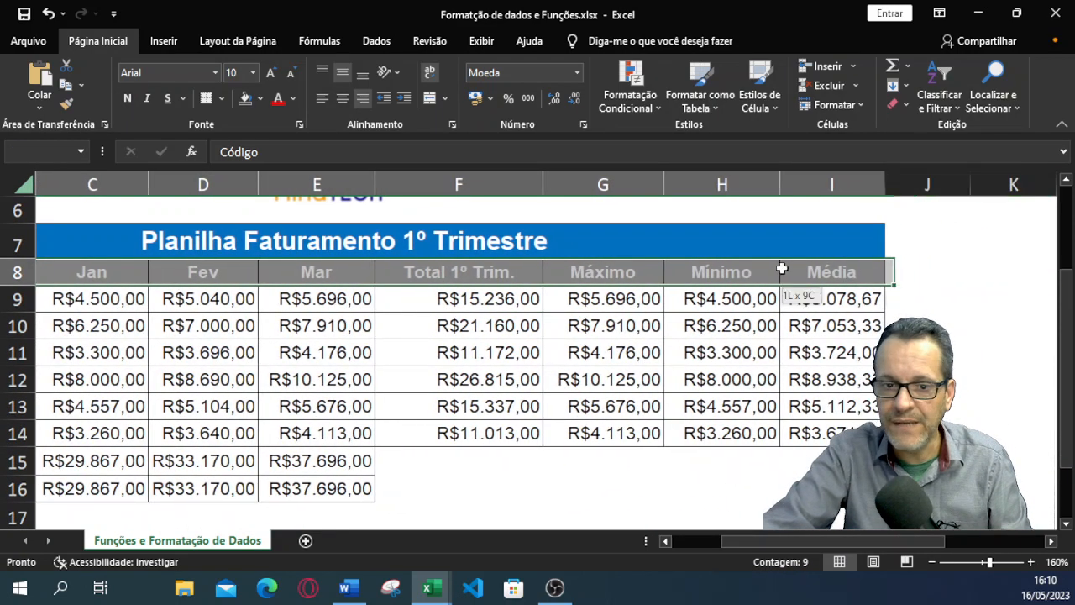
left_click_drag(874, 541, 823, 541)
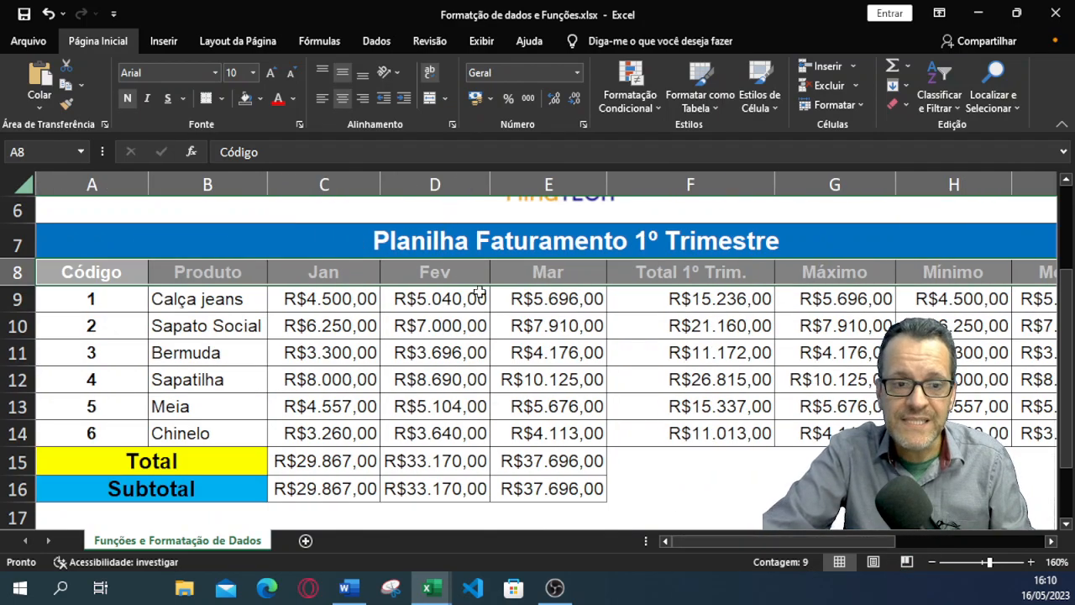
left_click(553, 276)
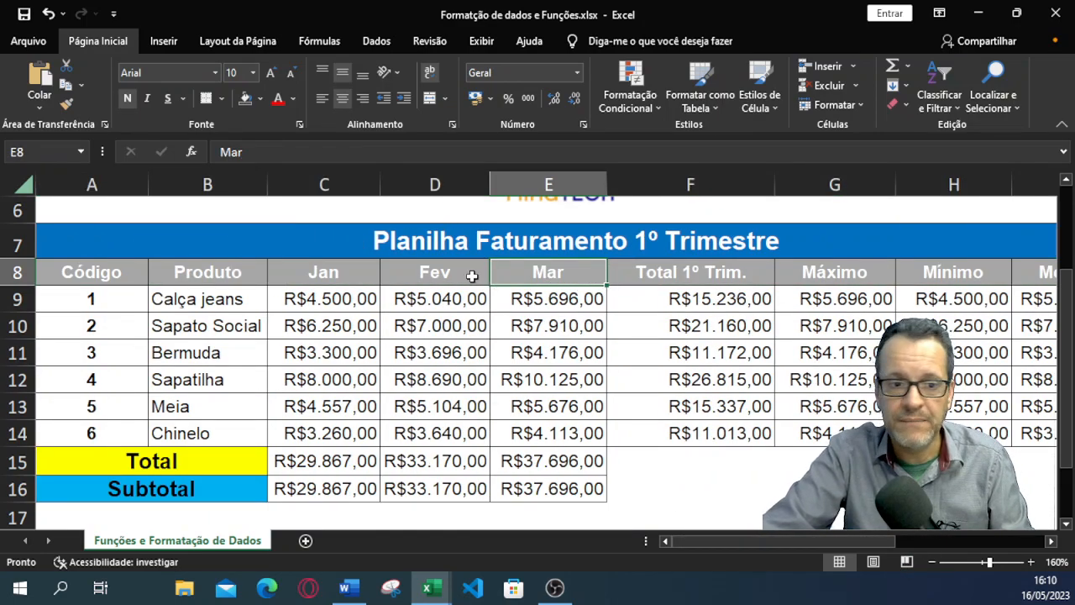
left_click_drag(108, 271, 1037, 268)
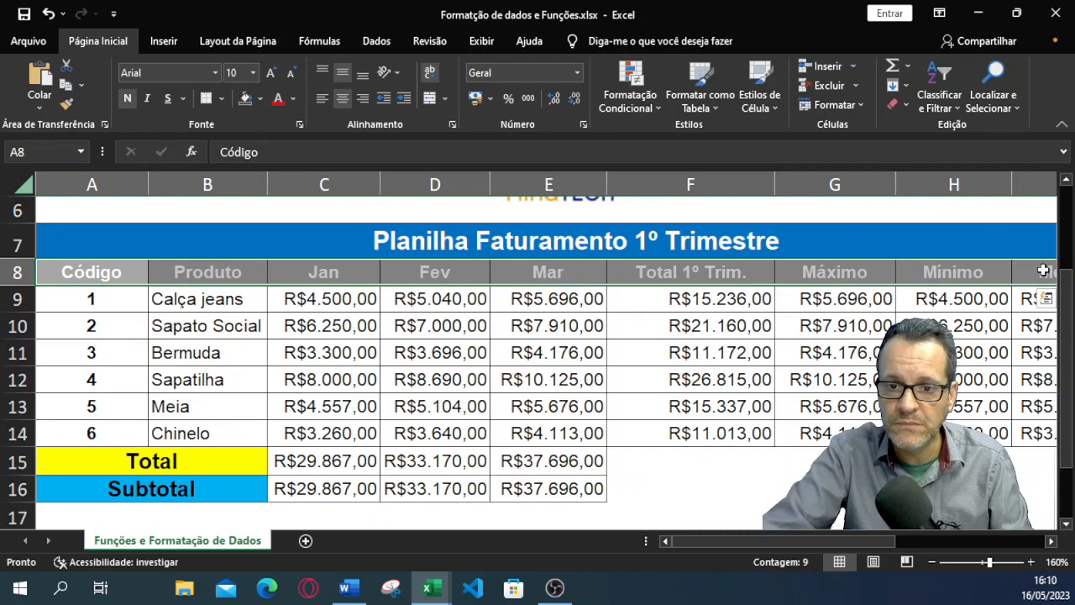
left_click(533, 272)
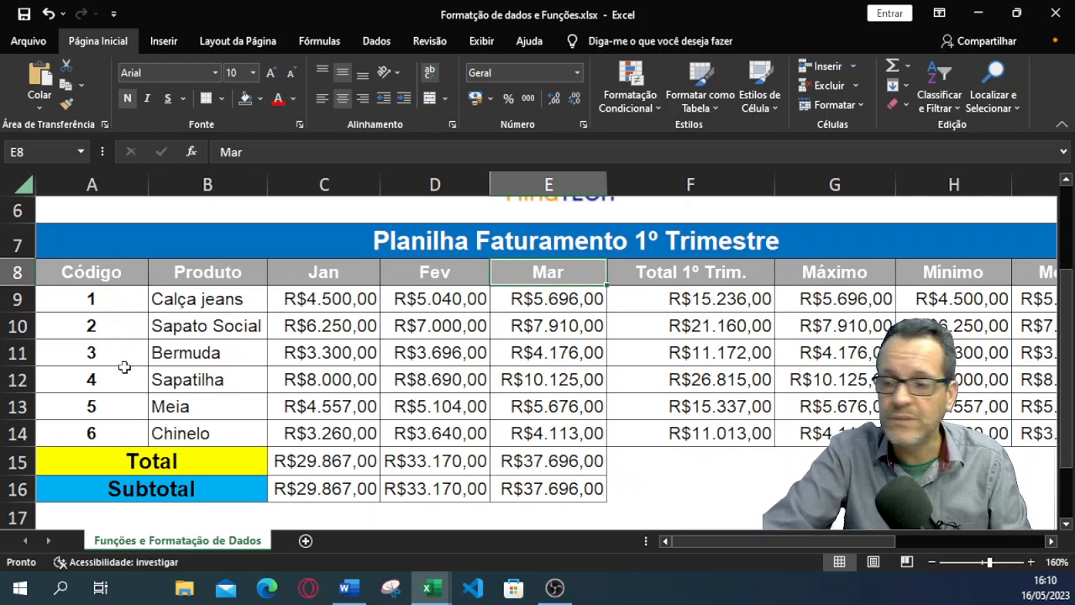
left_click(445, 269)
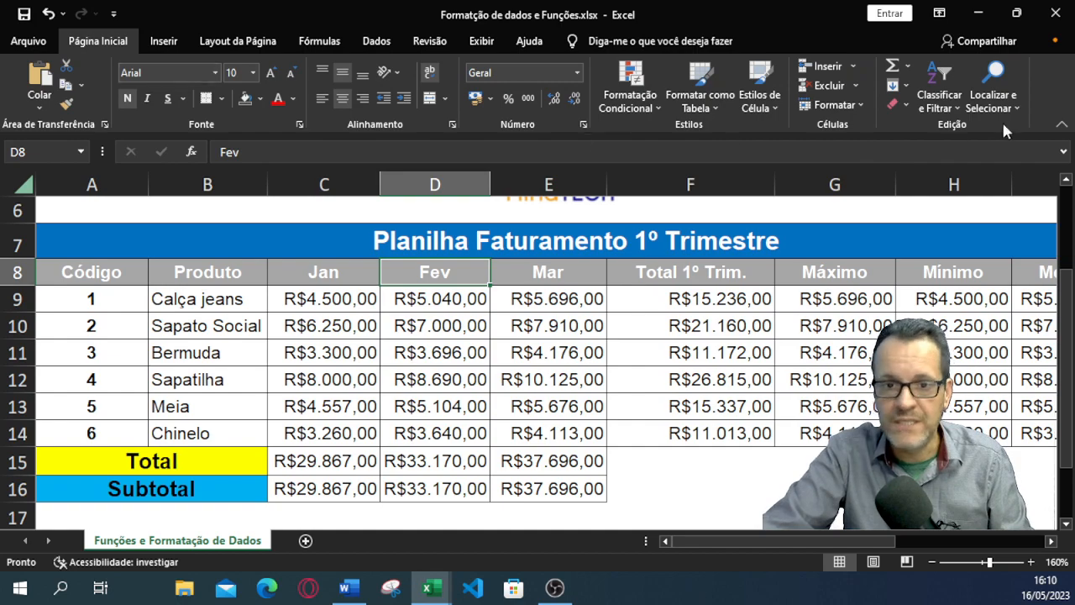
left_click(939, 92)
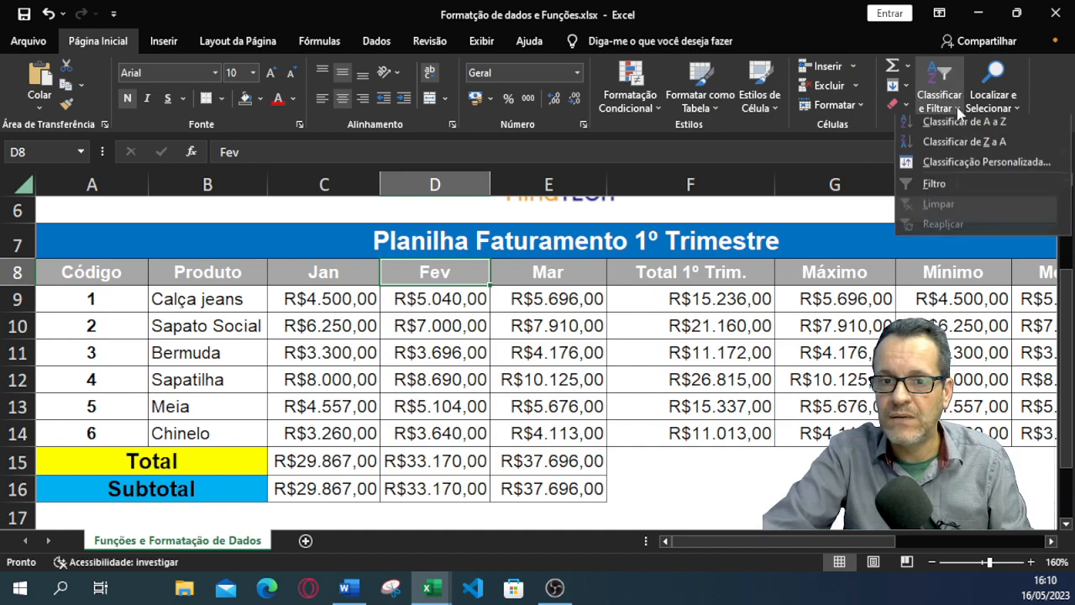
left_click(950, 188)
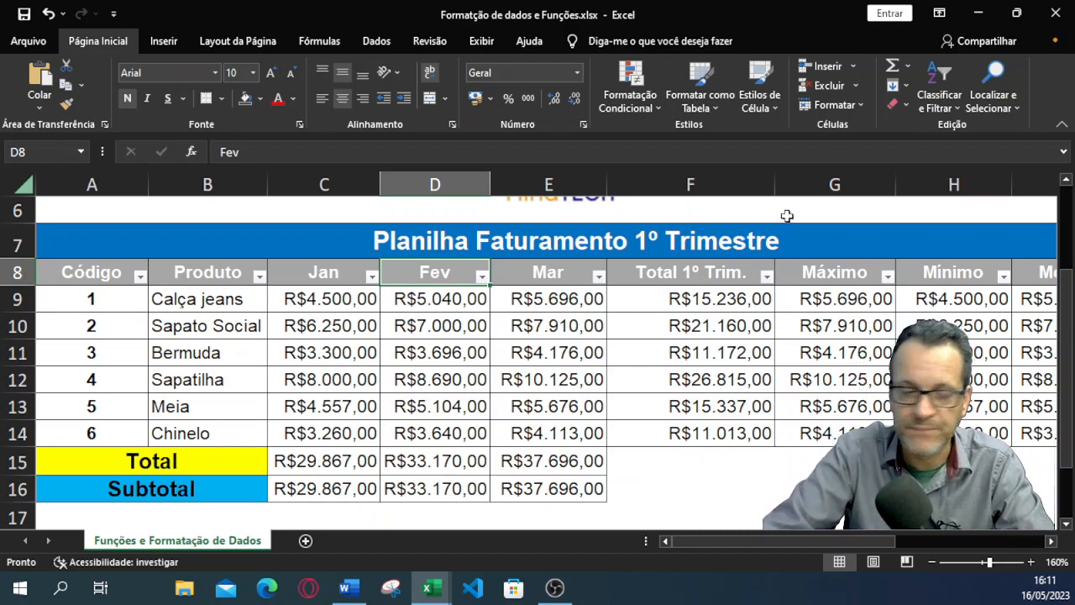
Step: Review all the values offered in the Fev column's filter and highlight the Fev amounts in D9:D16
left_click(482, 277)
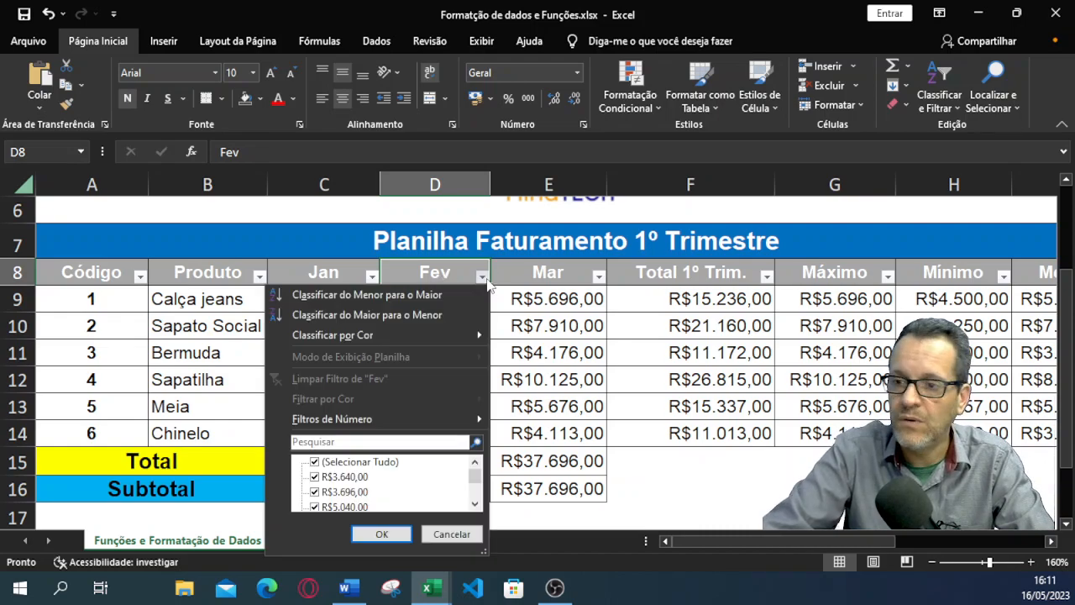
left_click(482, 277)
left_click(482, 277)
scroll(343, 483, "down", 1)
scroll(344, 484, "down", 1)
scroll(344, 482, "up", 2)
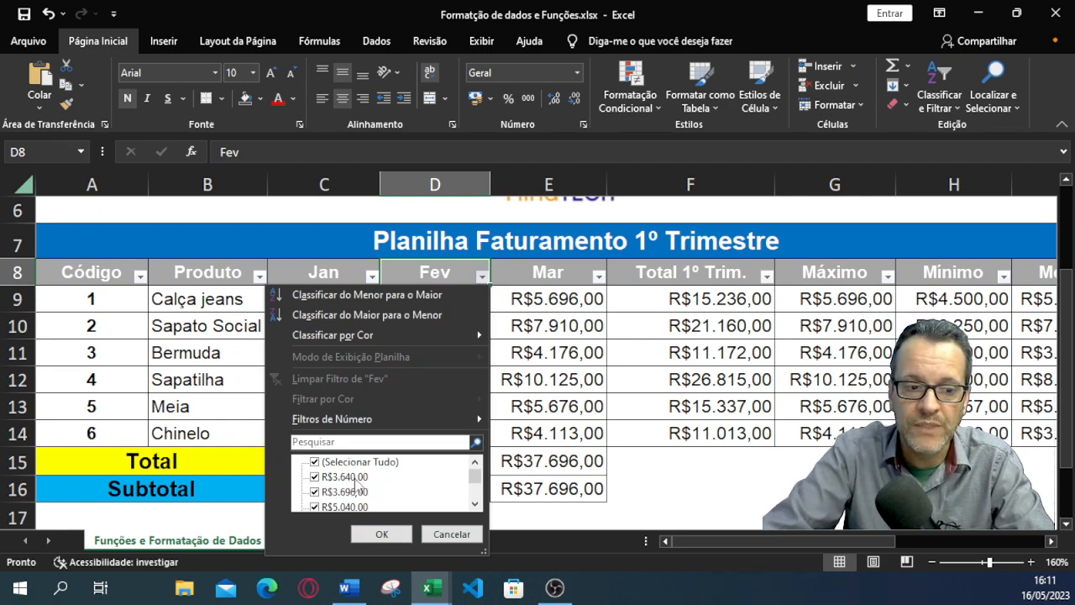
scroll(354, 502, "down", 3)
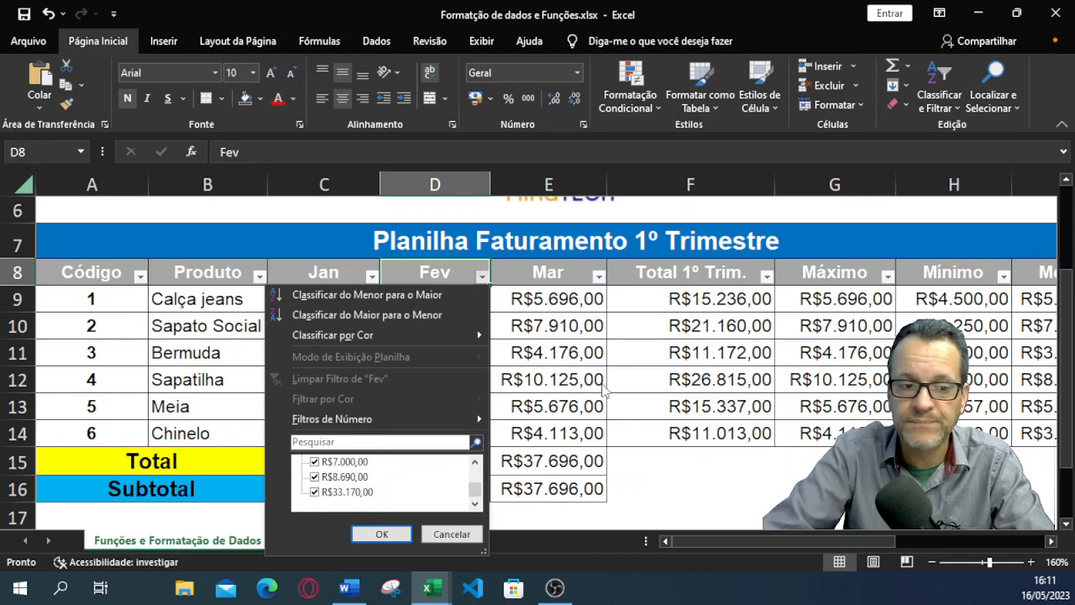
left_click(382, 534)
left_click_drag(447, 300, 449, 491)
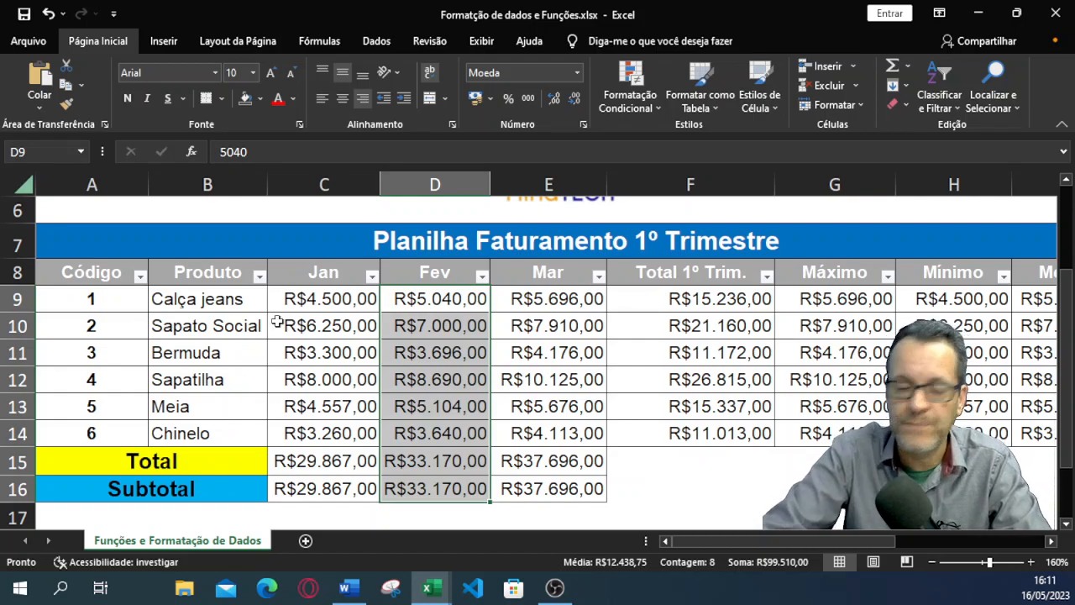
Step: Deselect all products in the Produto column's filter
left_click(261, 276)
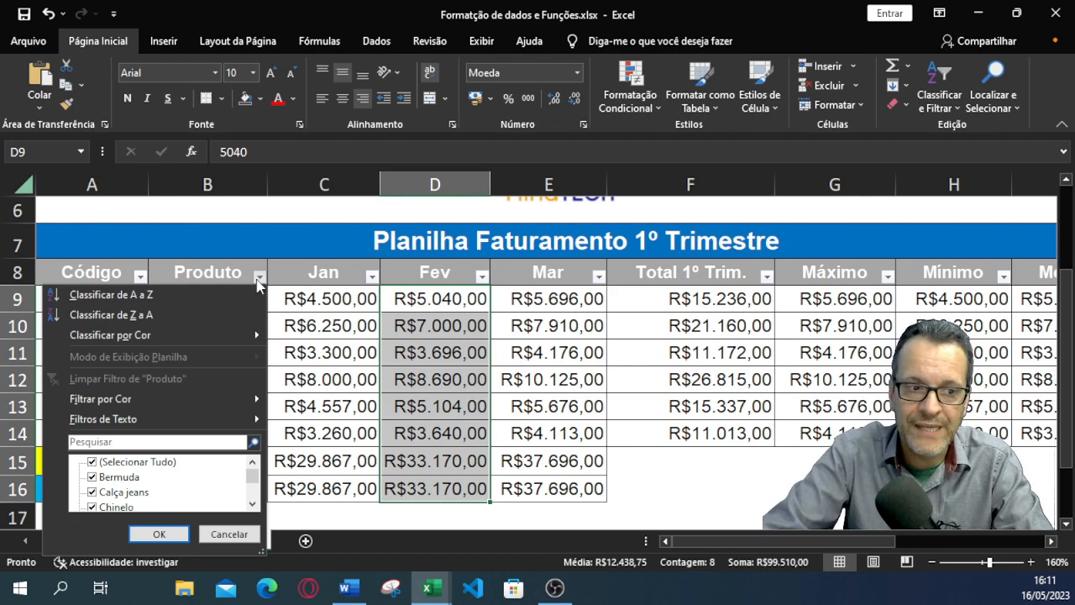
left_click(259, 276)
left_click(261, 277)
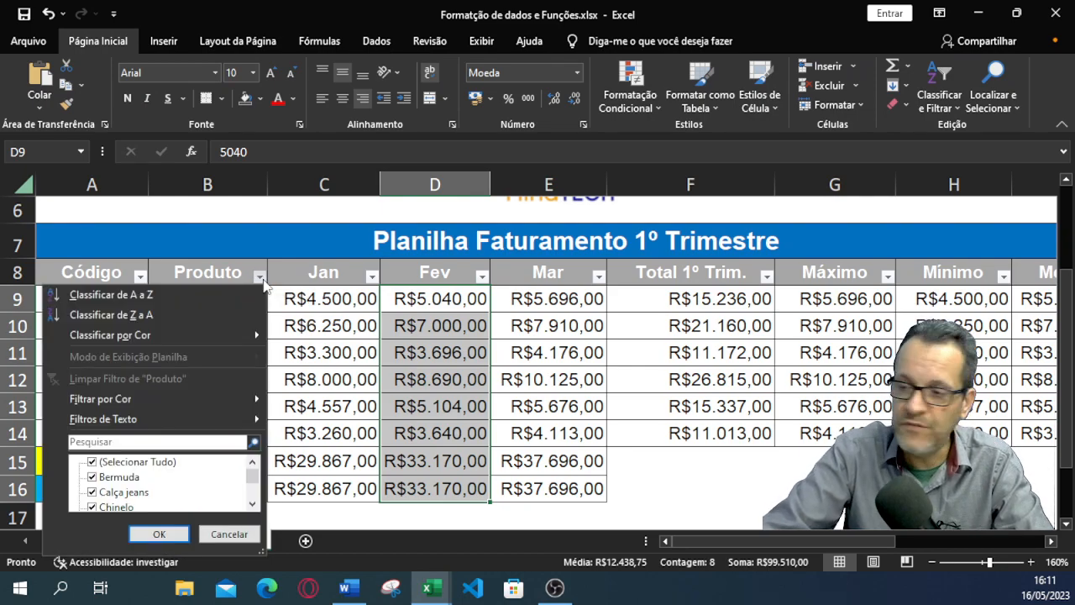
left_click(92, 463)
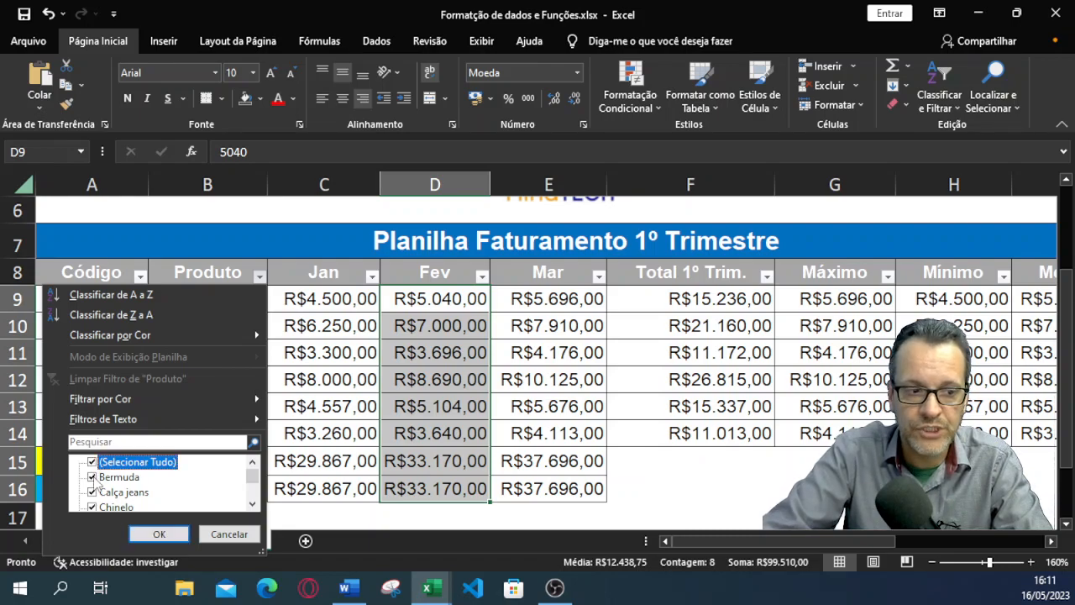
scroll(99, 494, "down", 3)
scroll(100, 496, "up", 3)
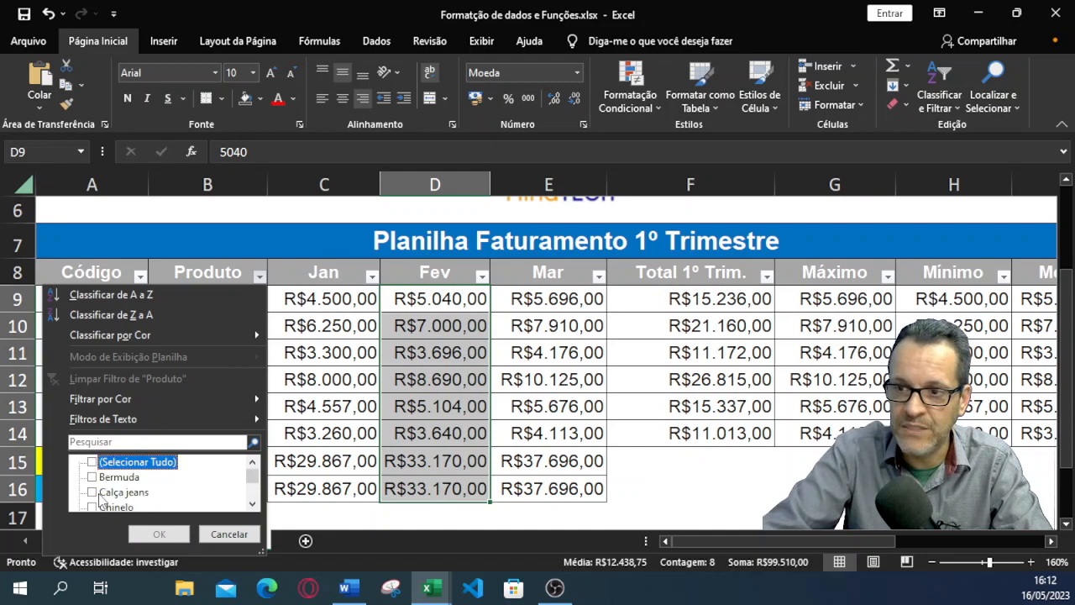
Step: Filter the Produto column to Calça jeans and Meia, keeping (Vazias) selected for the Total and Subtotal rows
scroll(97, 502, "down", 3)
left_click(91, 494)
scroll(126, 497, "up", 3)
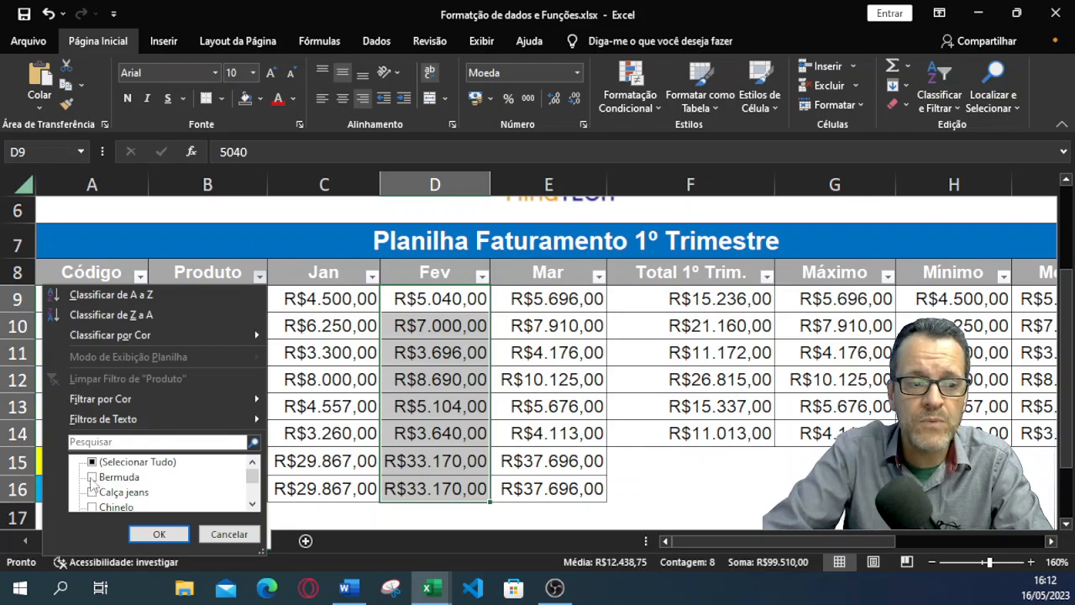
scroll(97, 487, "down", 1)
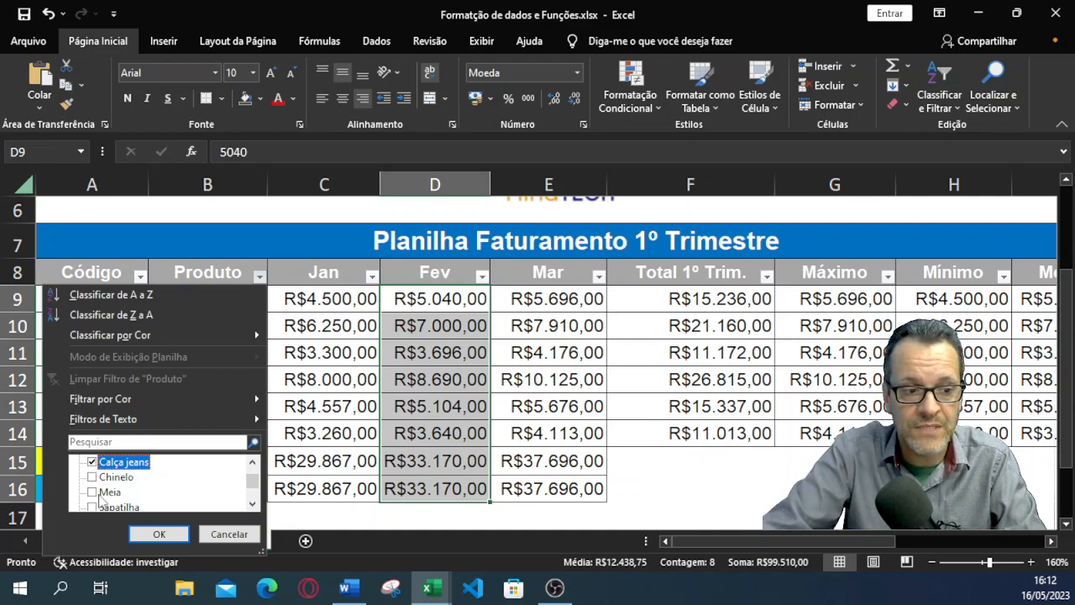
left_click(92, 494)
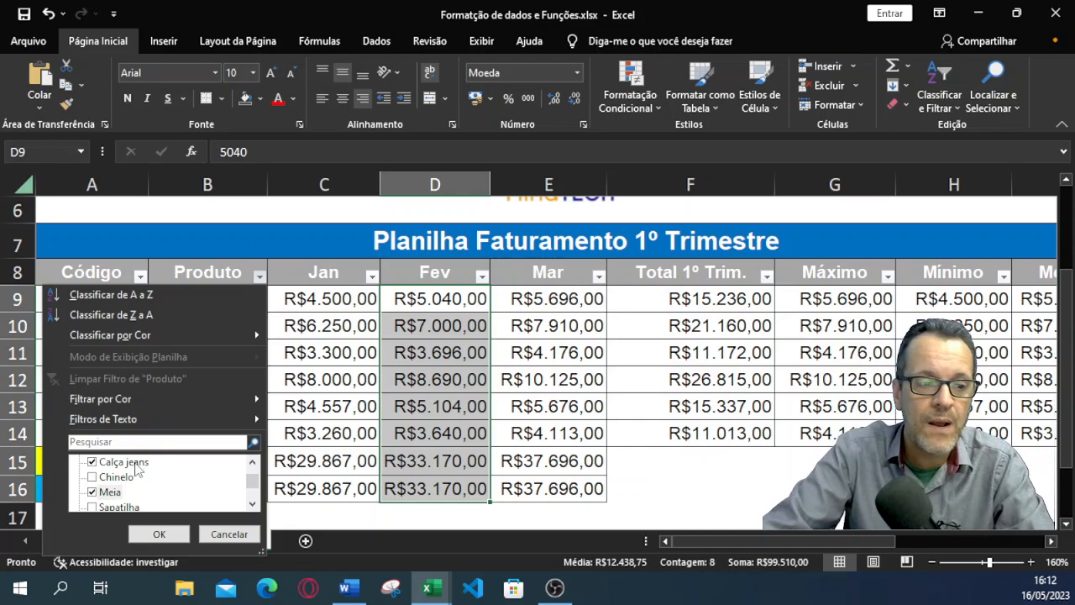
scroll(120, 494, "down", 1)
scroll(114, 483, "up", 2)
scroll(101, 495, "down", 1)
scroll(101, 497, "down", 1)
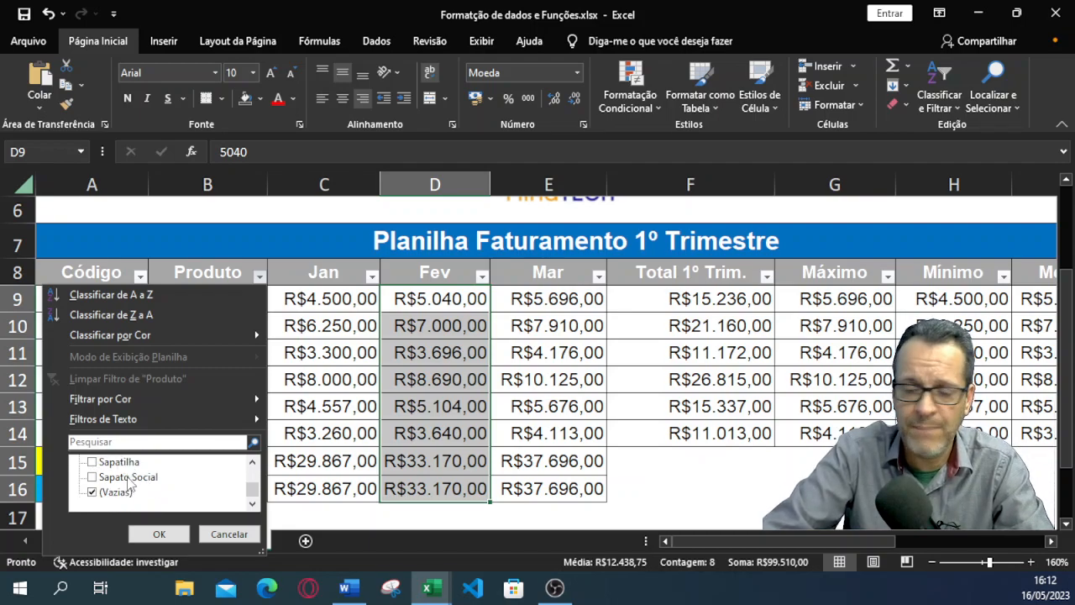
left_click(157, 536)
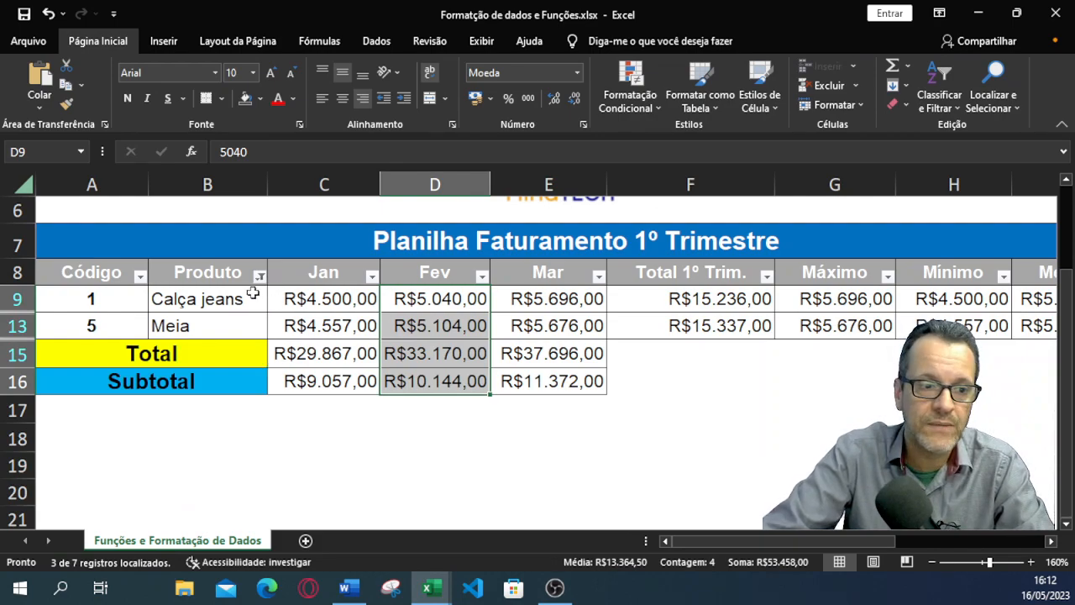
Step: Highlight the filtered products in the Produto column and look at their amounts beside the Total and Subtotal rows
left_click_drag(250, 298, 249, 322)
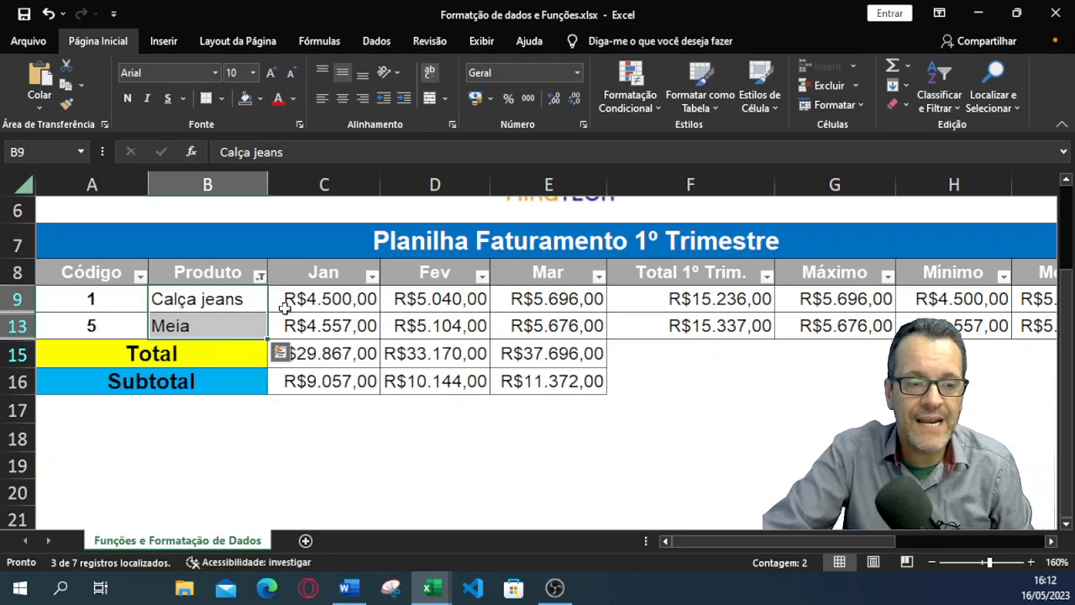
scroll(284, 308, "up", 3)
left_click_drag(714, 544, 689, 545)
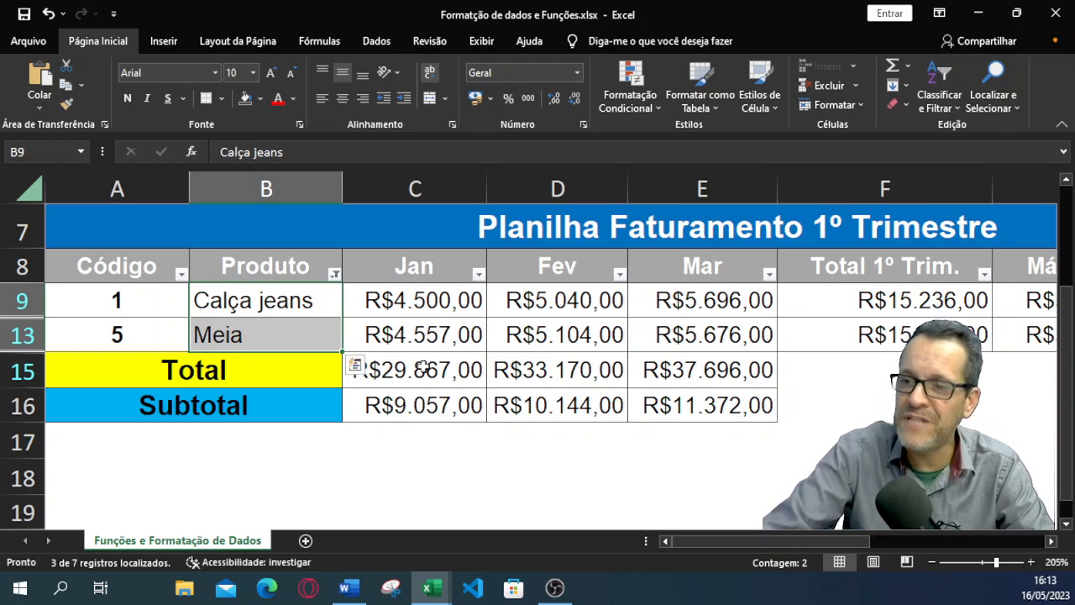
left_click(473, 480)
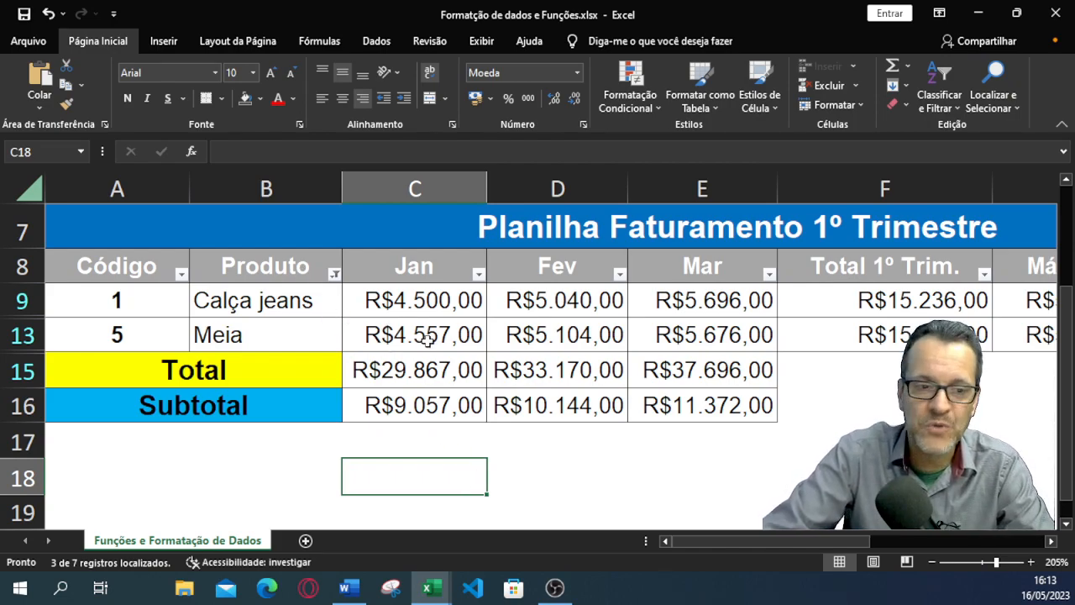
Step: Check the SOMA formula in the Total row's Jan cell C15 while the filter is active
left_click(420, 370)
double_click(448, 370)
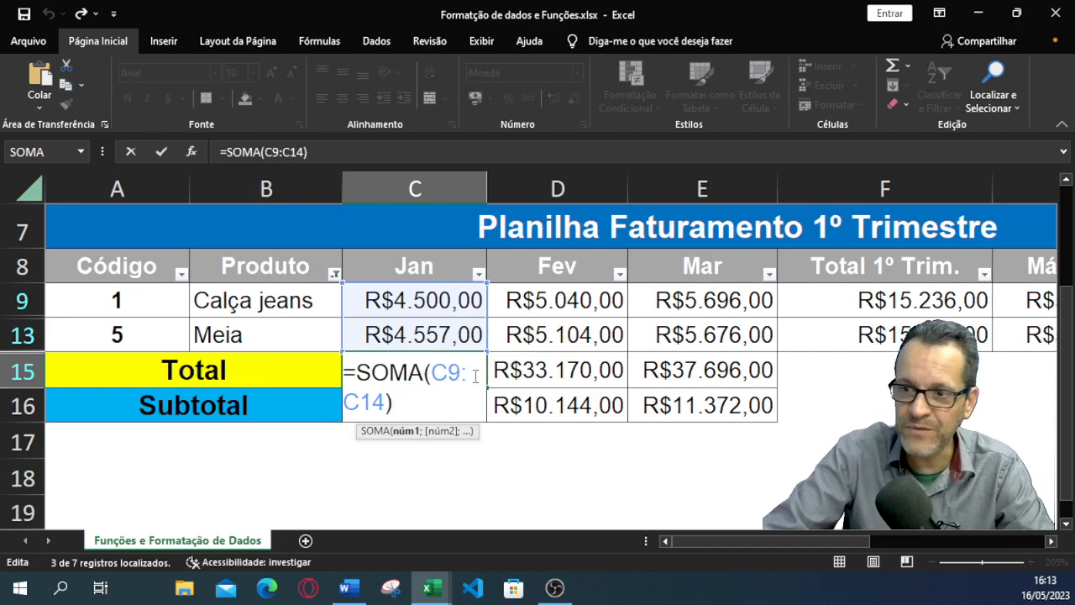
key("Return")
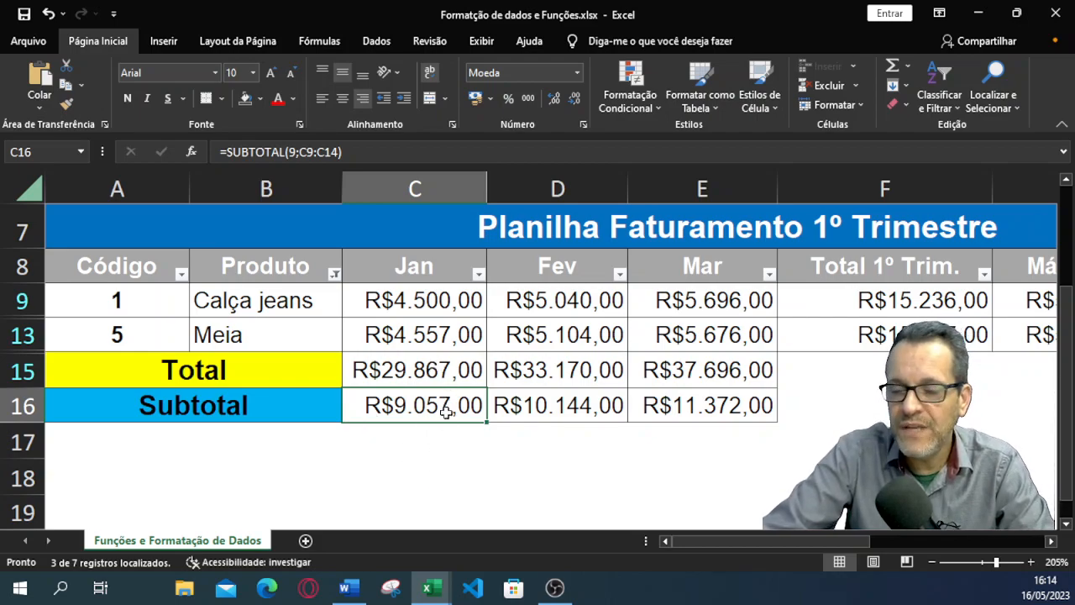
Step: Examine the SUBTOTAL formula in C16, highlighting the function name, the function number 9 and the range C9:C14
double_click(446, 412)
left_click_drag(358, 408, 475, 408)
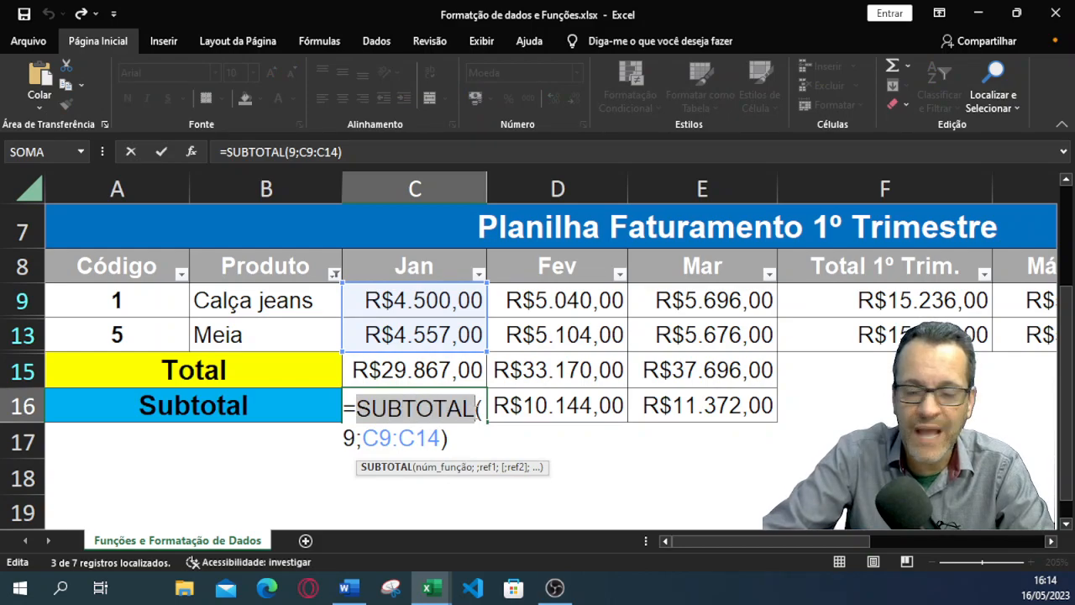
double_click(349, 437)
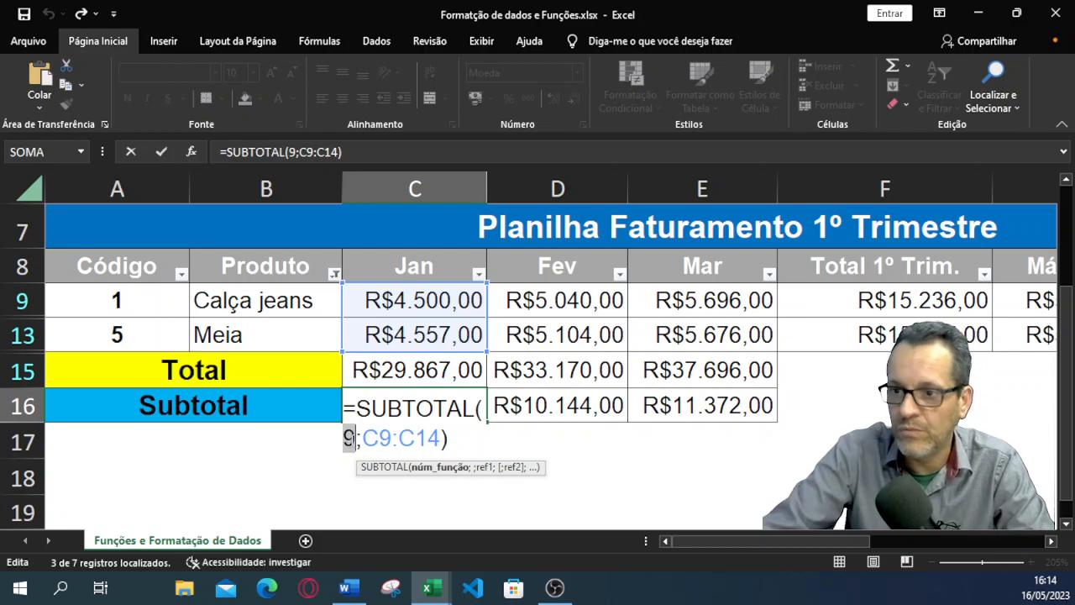
key("Right")
key("Right")
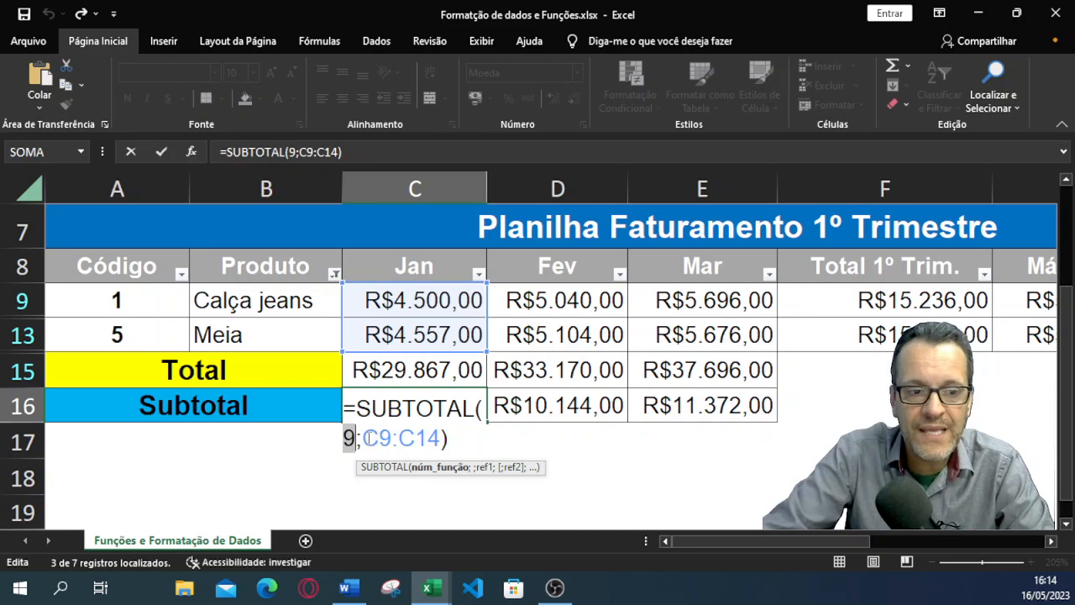
key("shift+Right")
key("shift+Right")
key("shift+Right")
key("shift+Right")
key("shift+Right")
key("shift+Right")
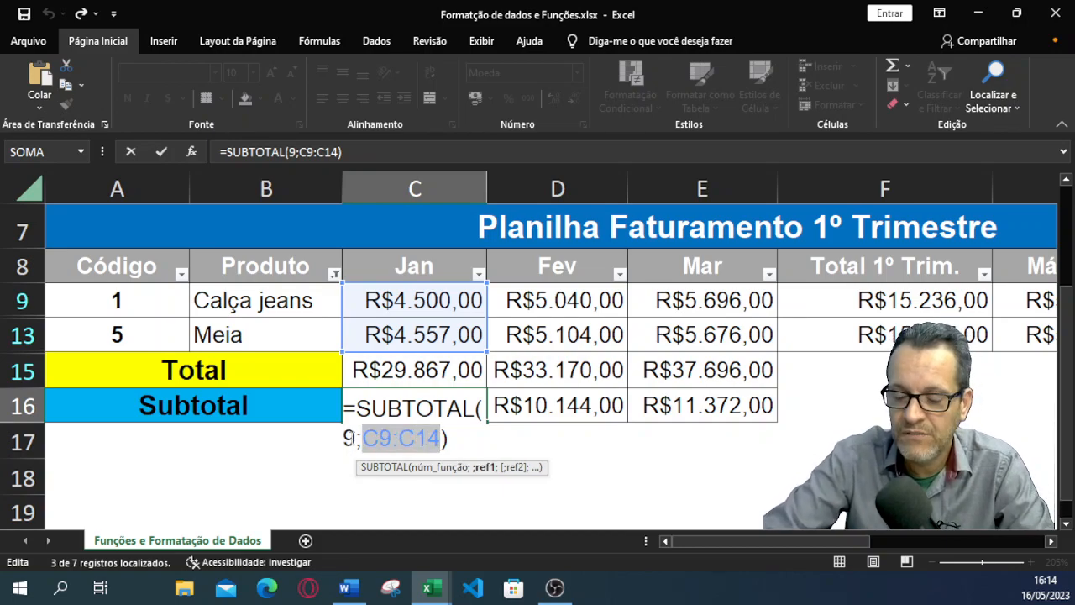
key("Return")
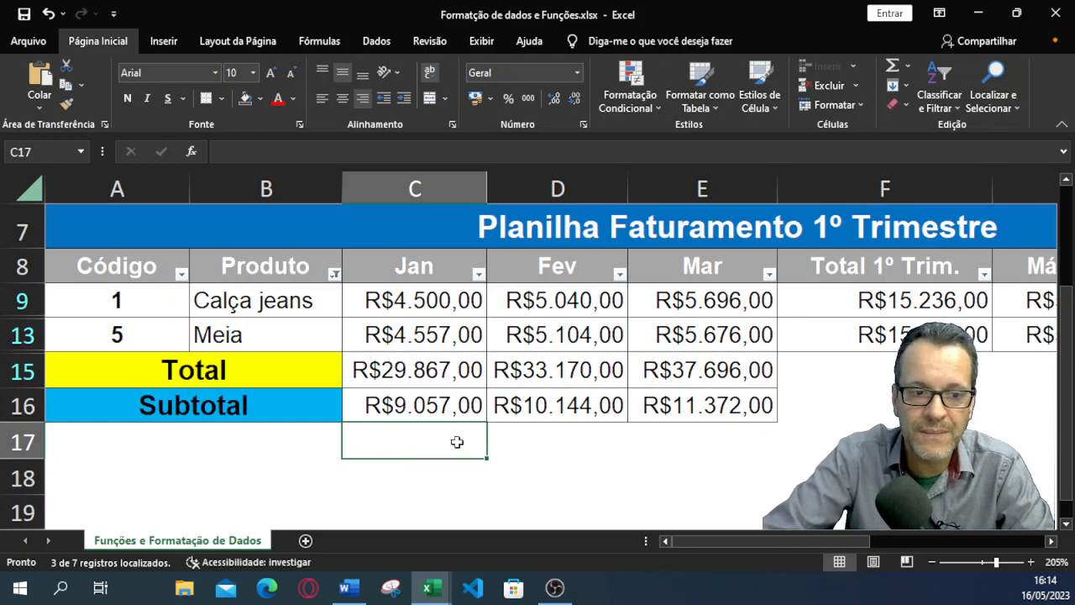
Step: Clear the filter from the Produto column
scroll(412, 355, "up", 2)
scroll(336, 384, "down", 1)
scroll(335, 384, "down", 1)
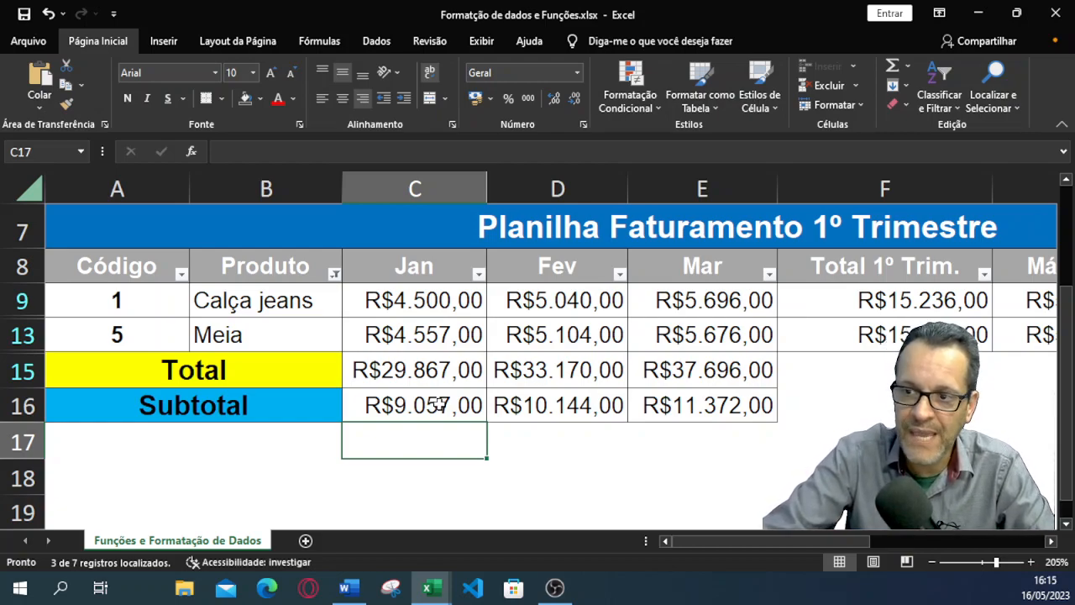
left_click(334, 275)
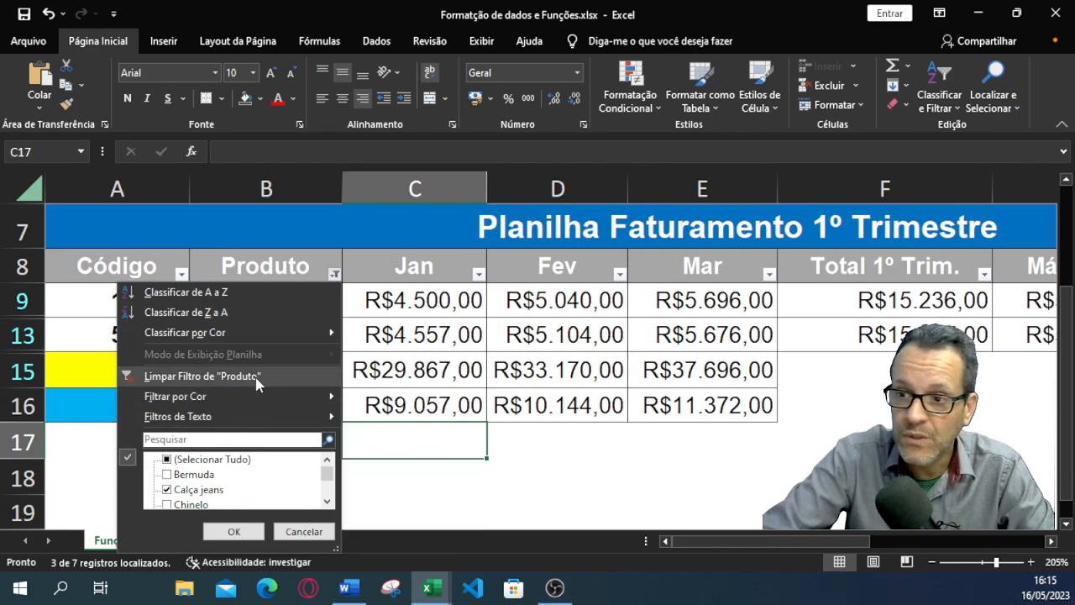
left_click(166, 460)
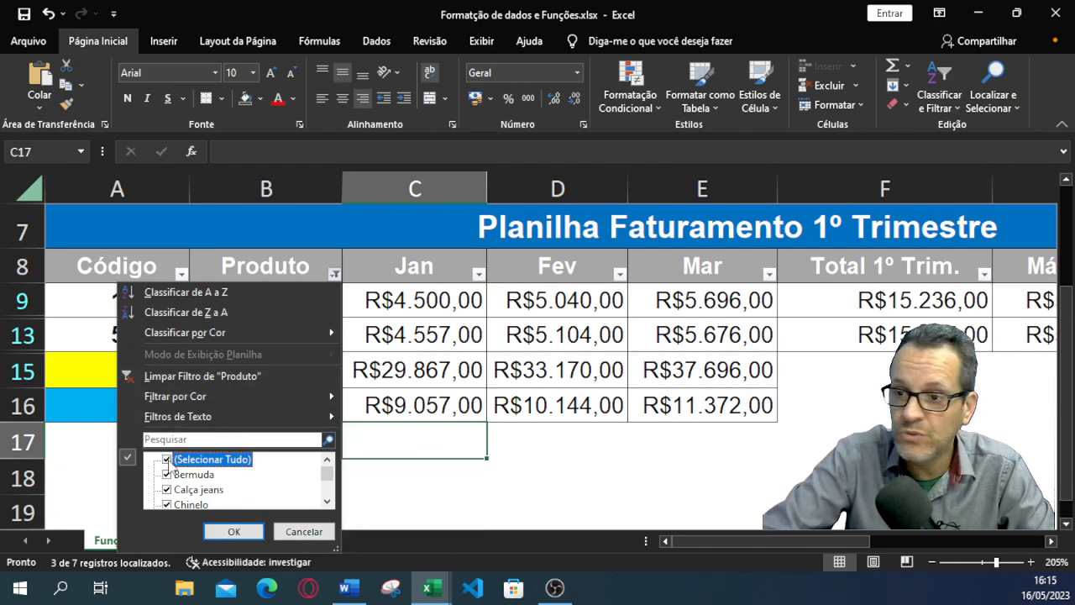
left_click(216, 378)
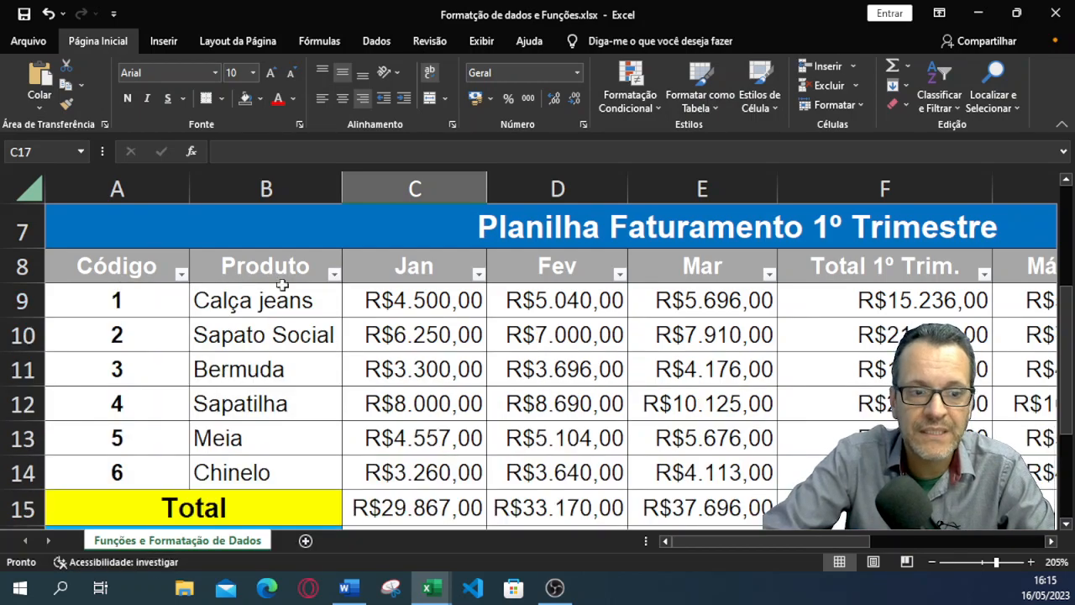
Step: Compare the Total and Subtotal rows across the whole unfiltered table
scroll(380, 334, "down", 1)
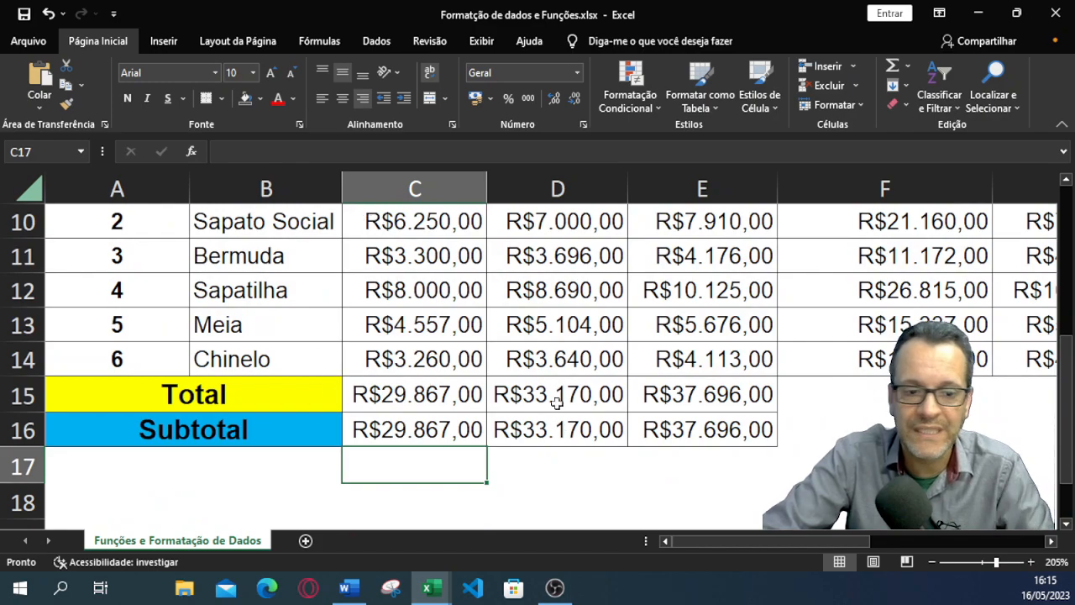
scroll(602, 428, "down", 2)
scroll(602, 429, "down", 2)
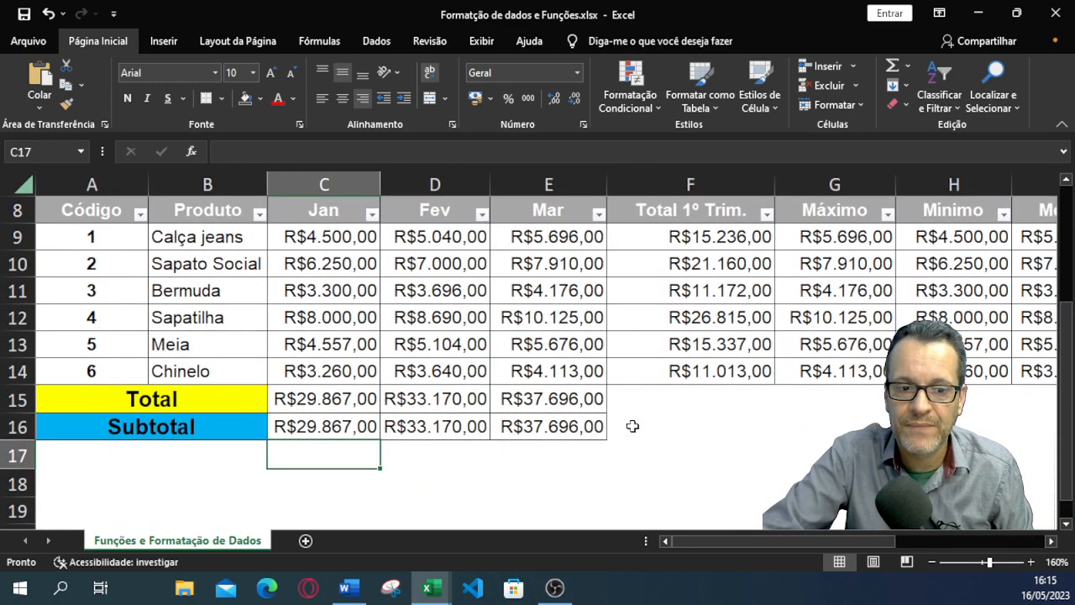
scroll(610, 403, "down", 1)
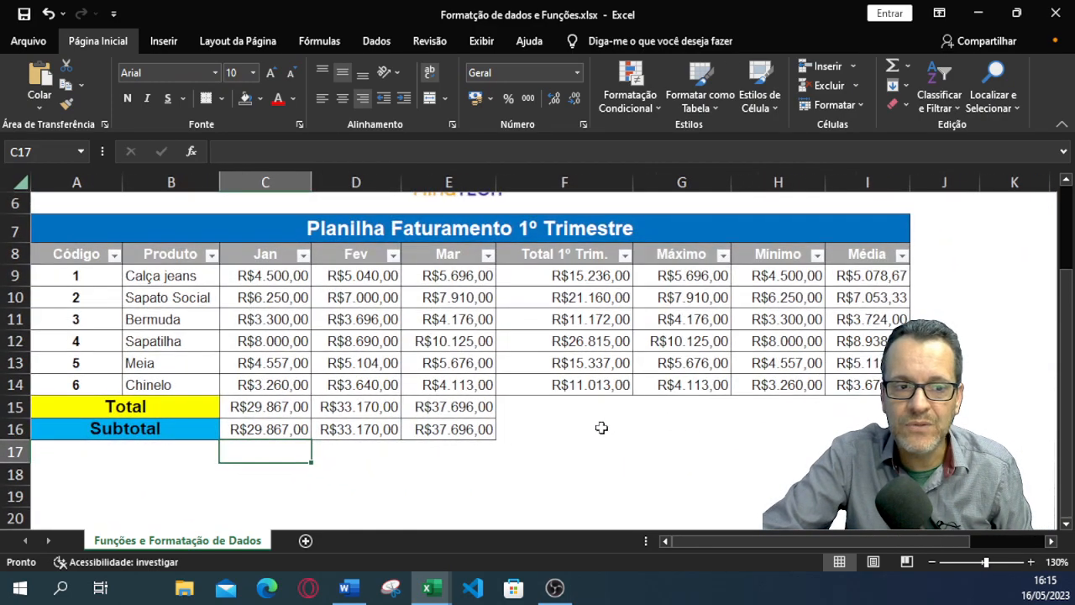
scroll(601, 424, "up", 2)
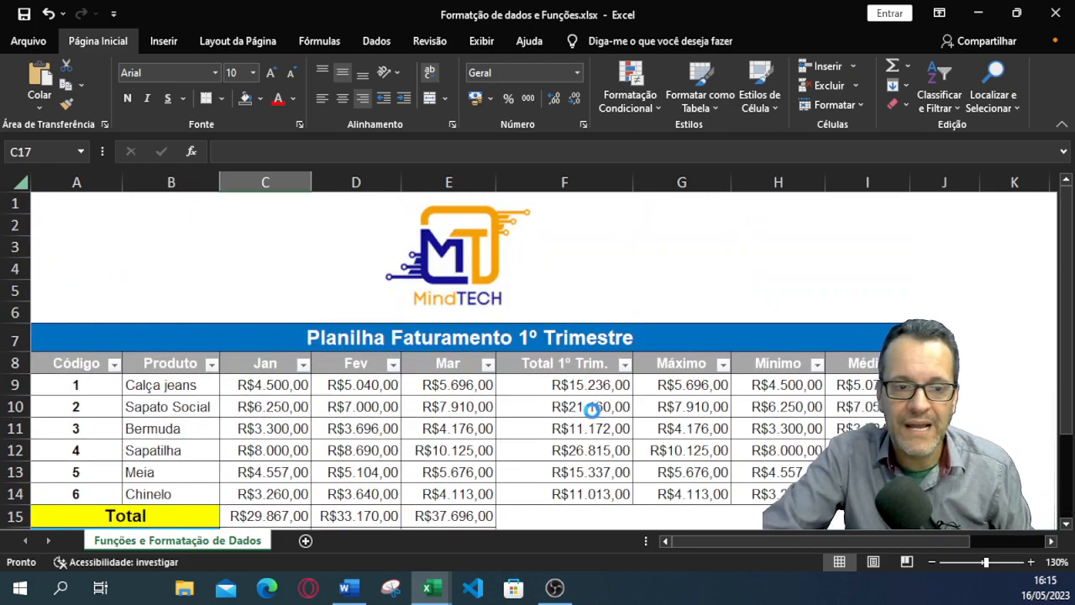
scroll(592, 412, "down", 2)
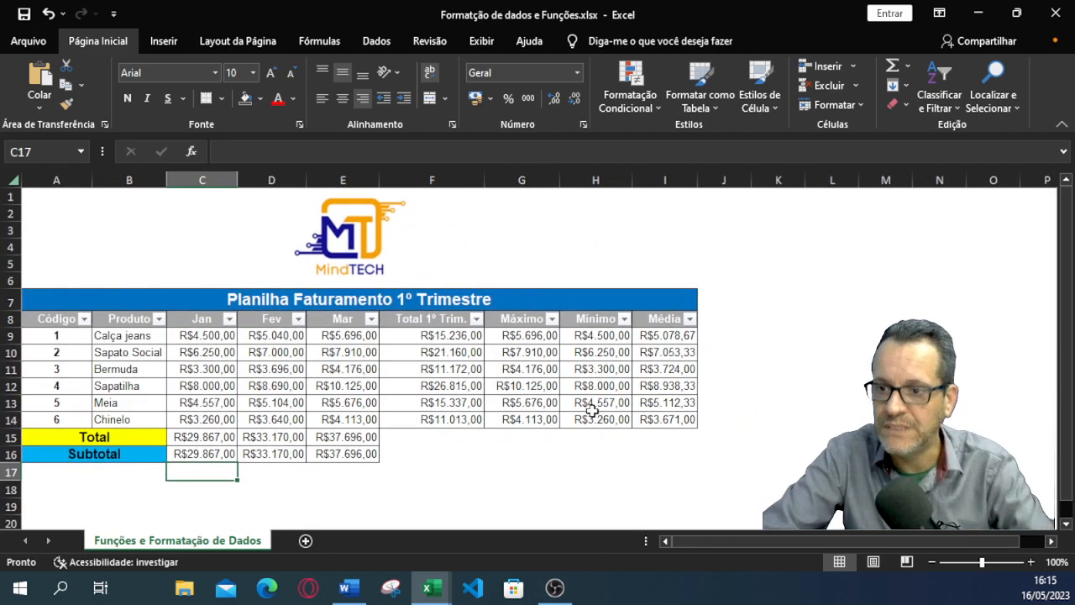